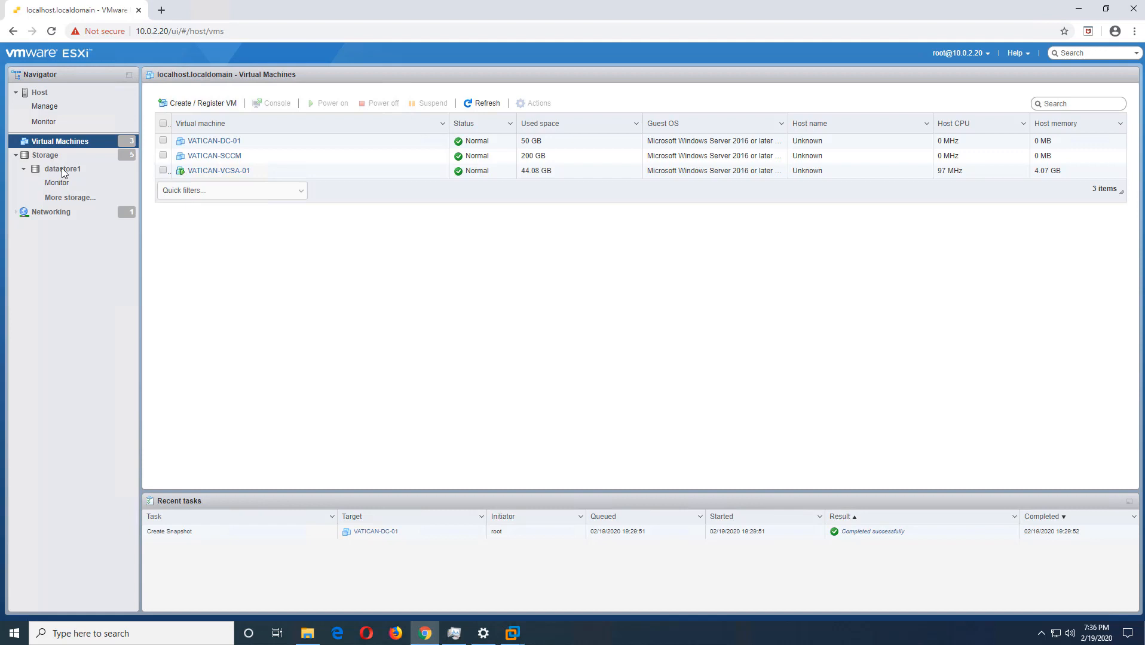
- Check the ISOs folder of VATICAN-DataStore in the datastore browser for the Windows Server 2019 ISO and view its details
{"action": "left_click", "coordinate": [61, 168]}
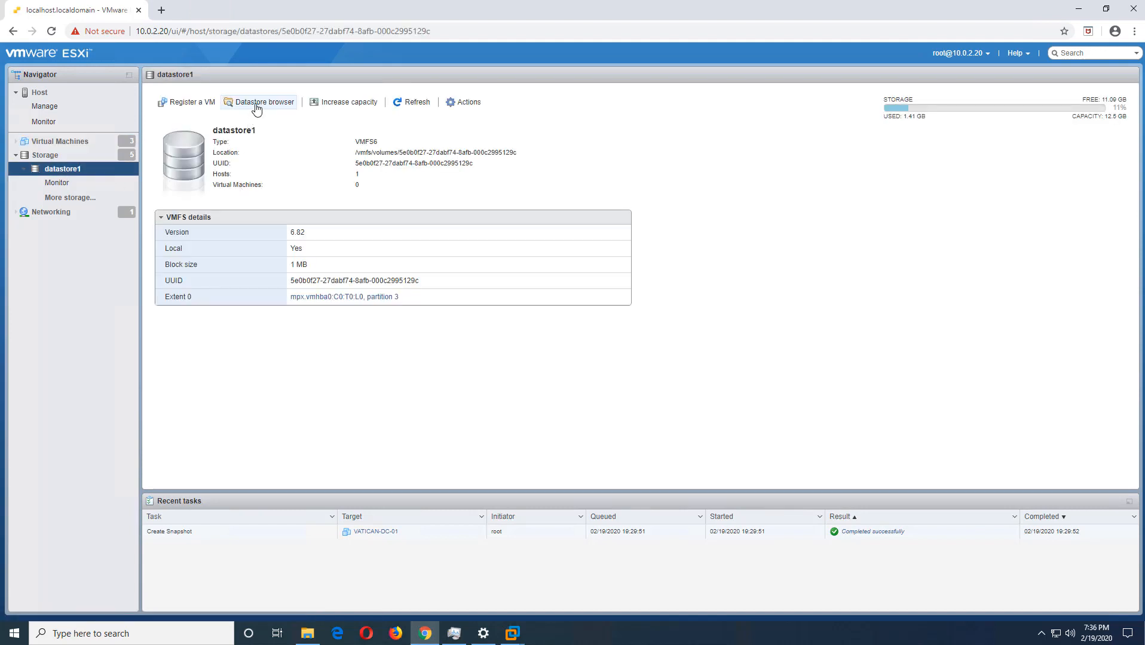
{"action": "left_click", "coordinate": [257, 105]}
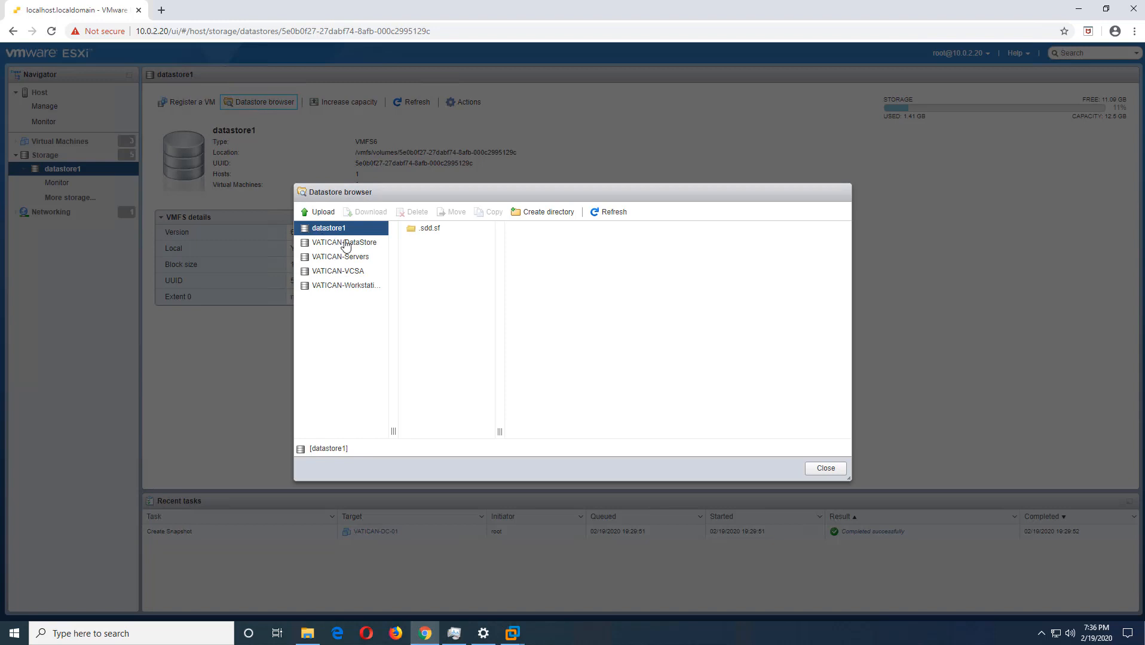
{"action": "left_click", "coordinate": [345, 242]}
{"action": "left_click", "coordinate": [423, 243]}
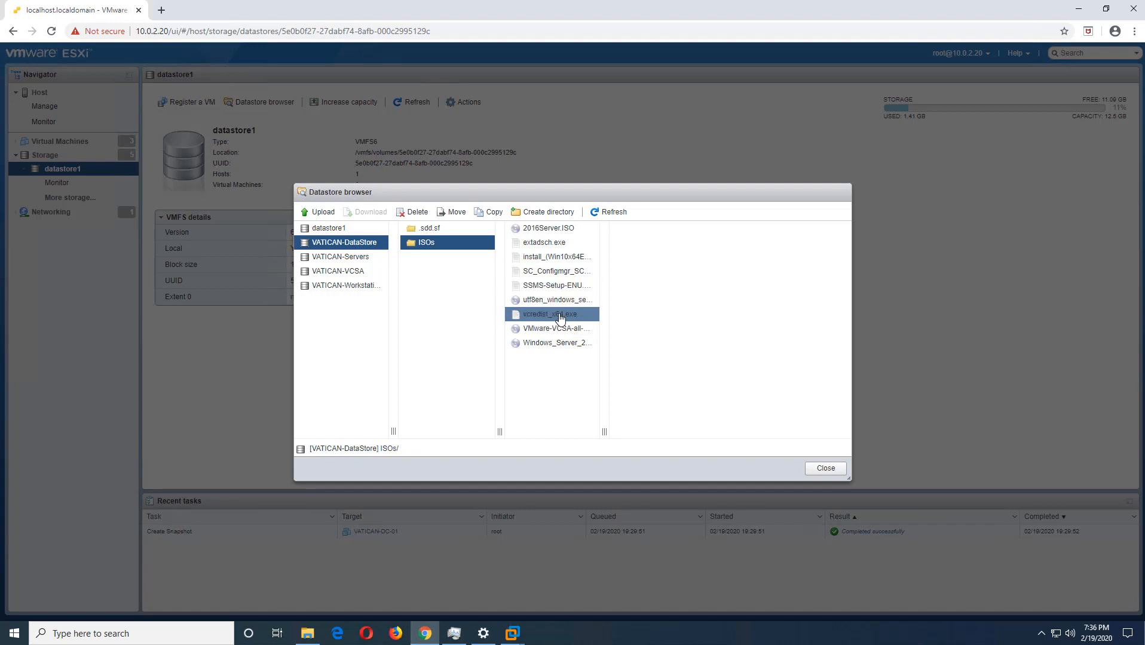
{"action": "left_click", "coordinate": [555, 300]}
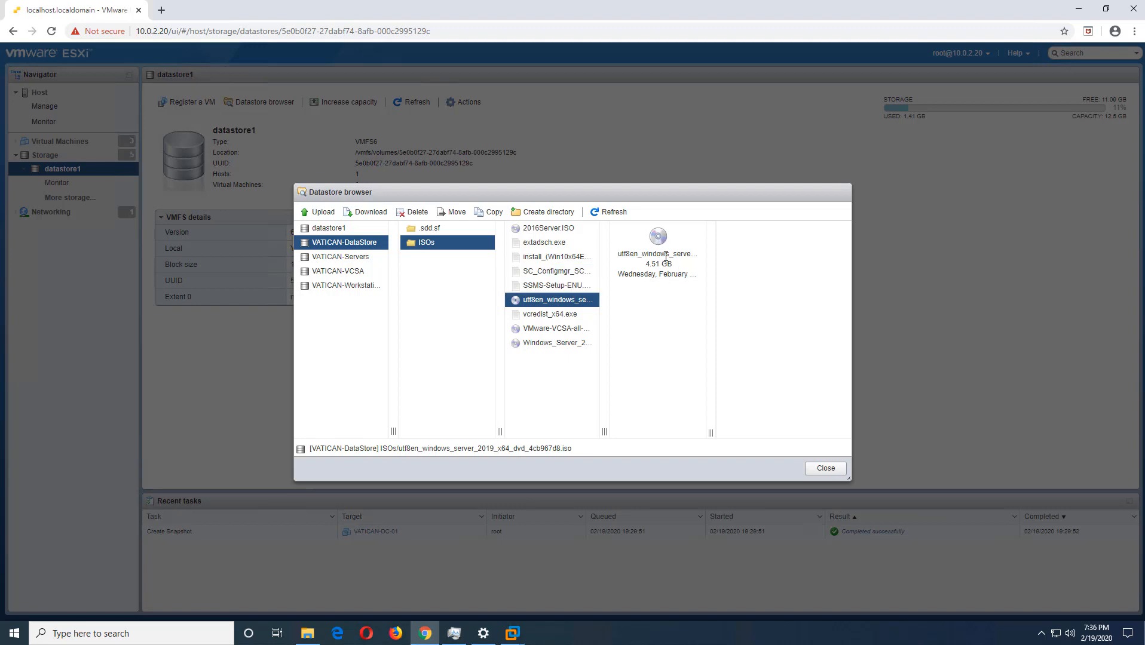
{"action": "left_click", "coordinate": [825, 468]}
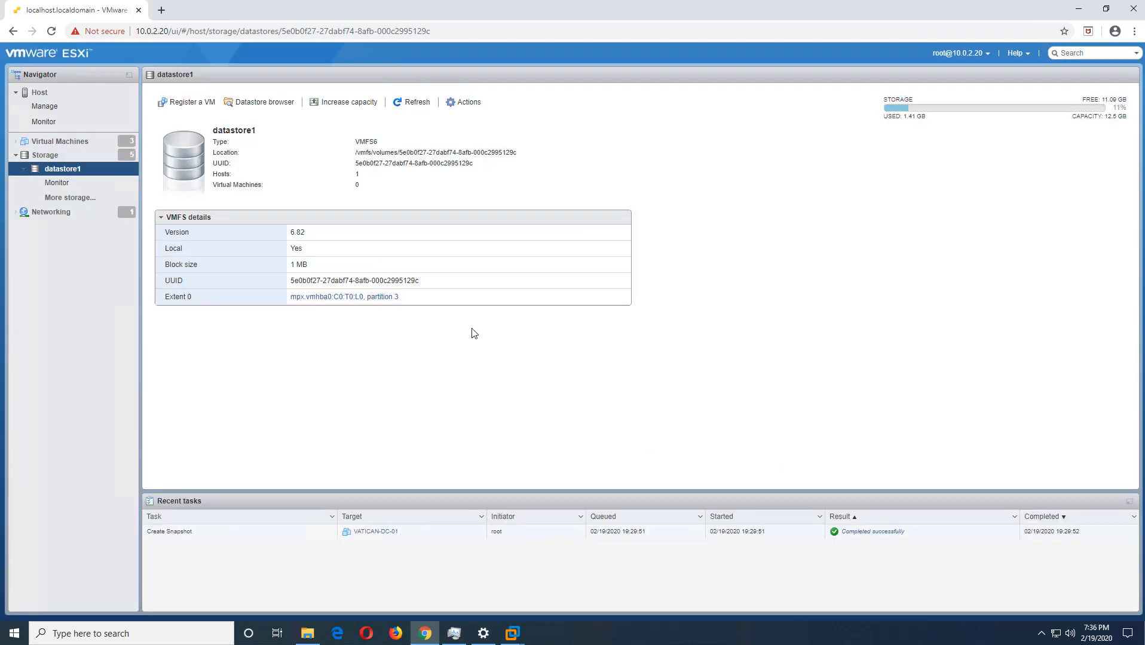
- Look up the console options available for the VATICAN-DC-01 virtual machine in the host's virtual machine list
{"action": "left_click", "coordinate": [61, 142]}
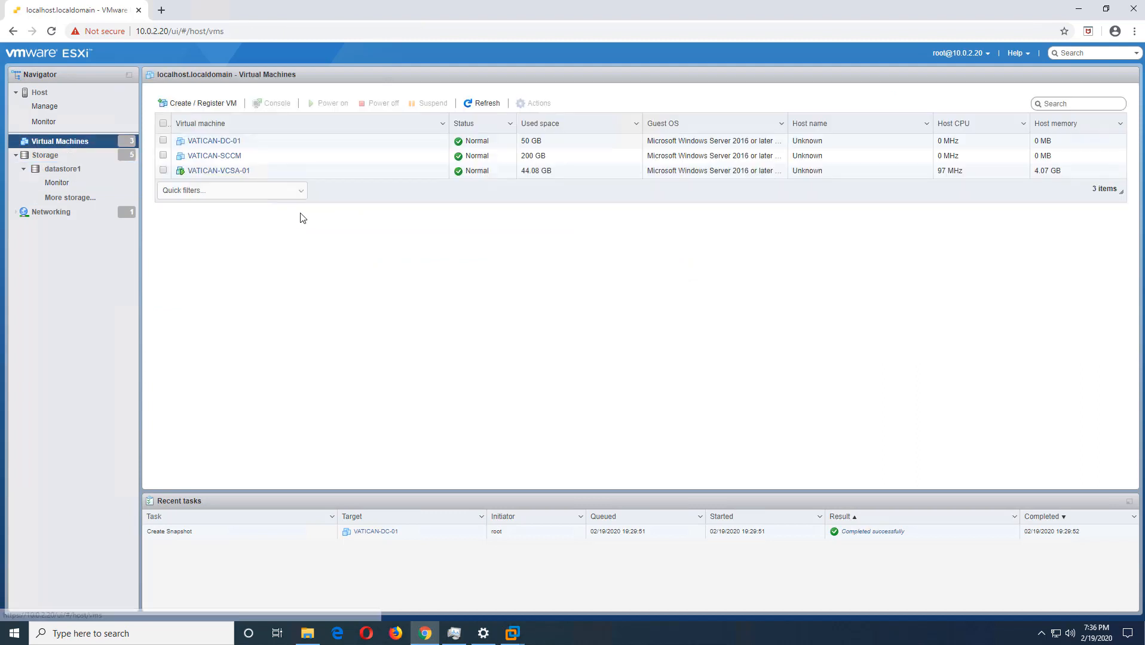
{"action": "left_click", "coordinate": [261, 145]}
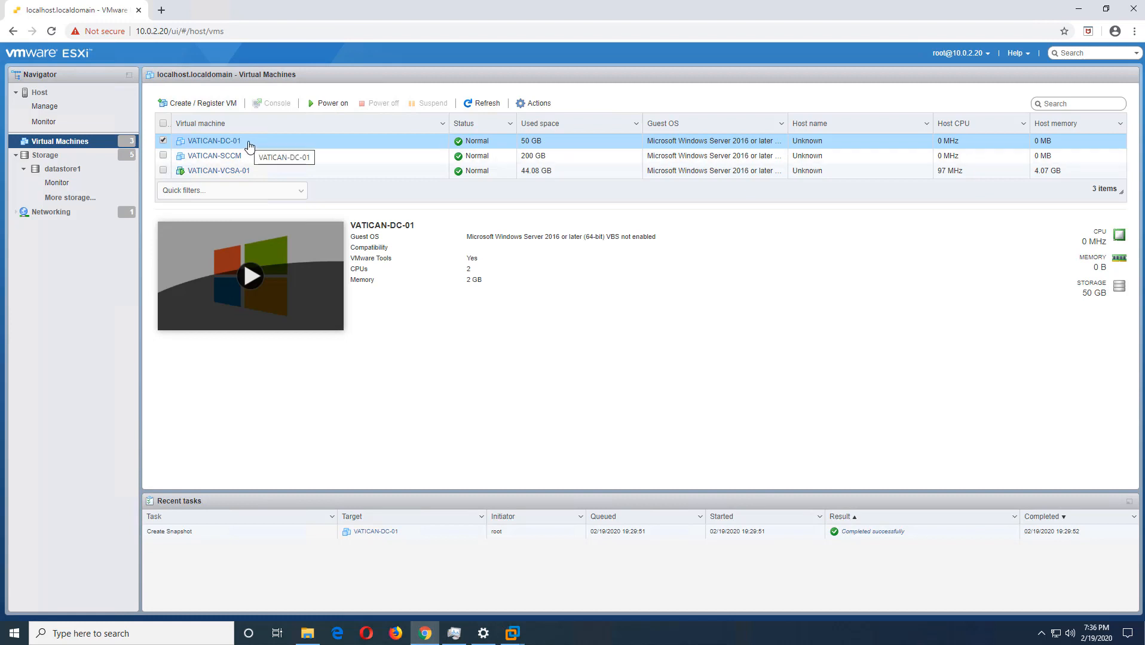
{"action": "right_click", "coordinate": [248, 146]}
{"action": "mouse_move", "coordinate": [301, 217]}
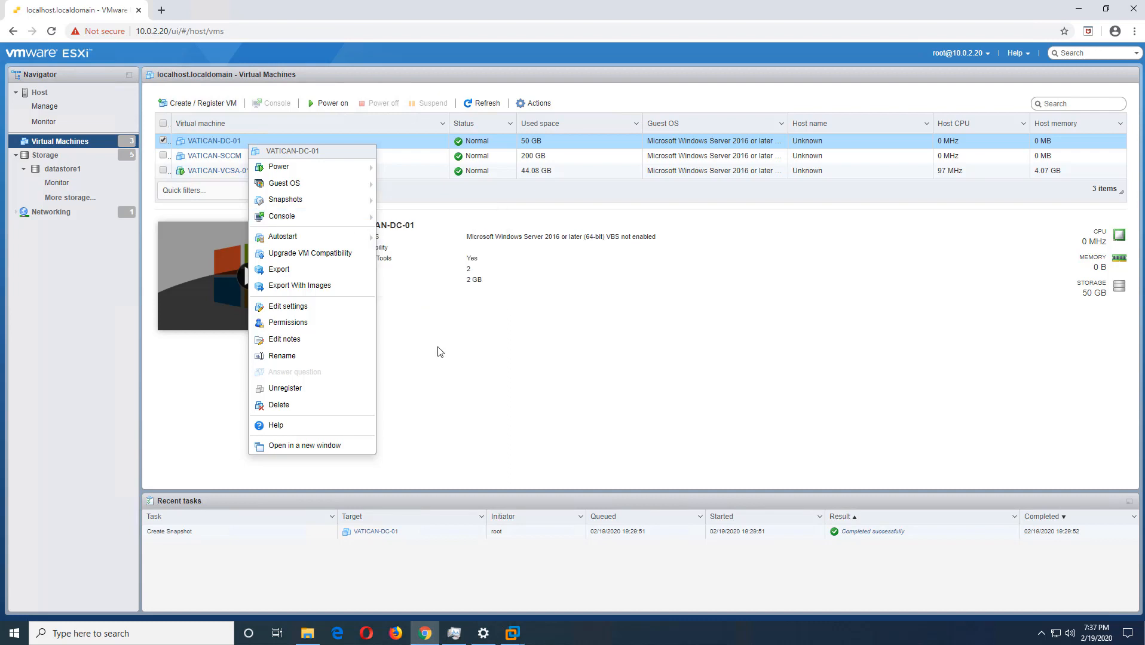
- Switch to VMware Workstation and open the settings of VATICAN-DC-01 on host 10.0.2.20
{"action": "mouse_move", "coordinate": [514, 633]}
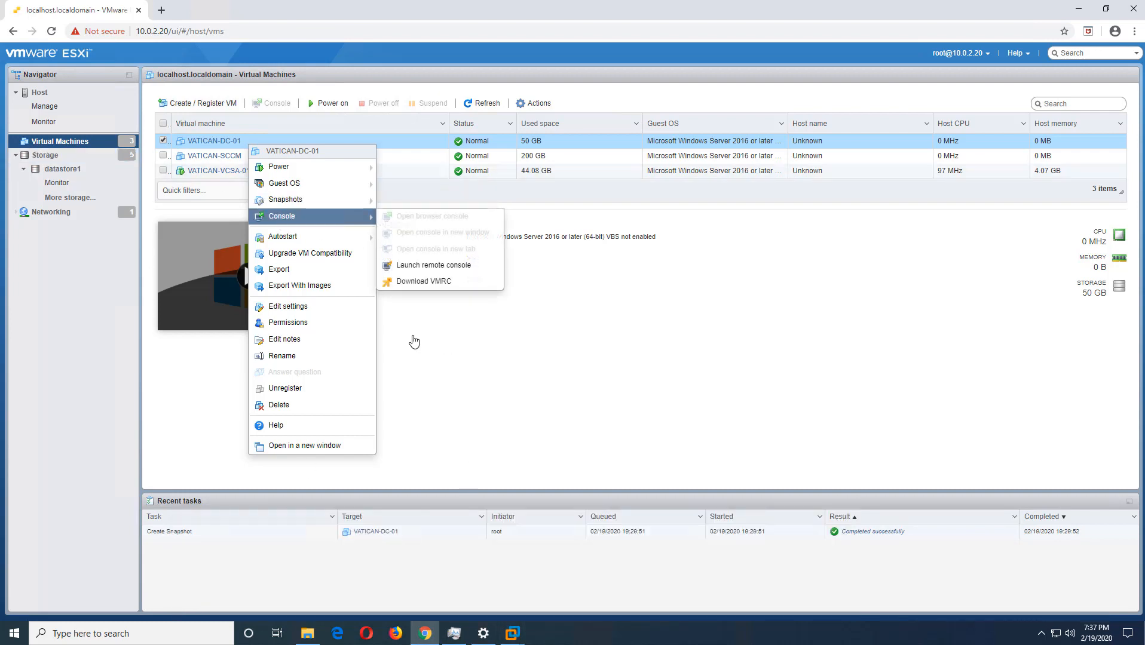
{"action": "left_click", "coordinate": [511, 634]}
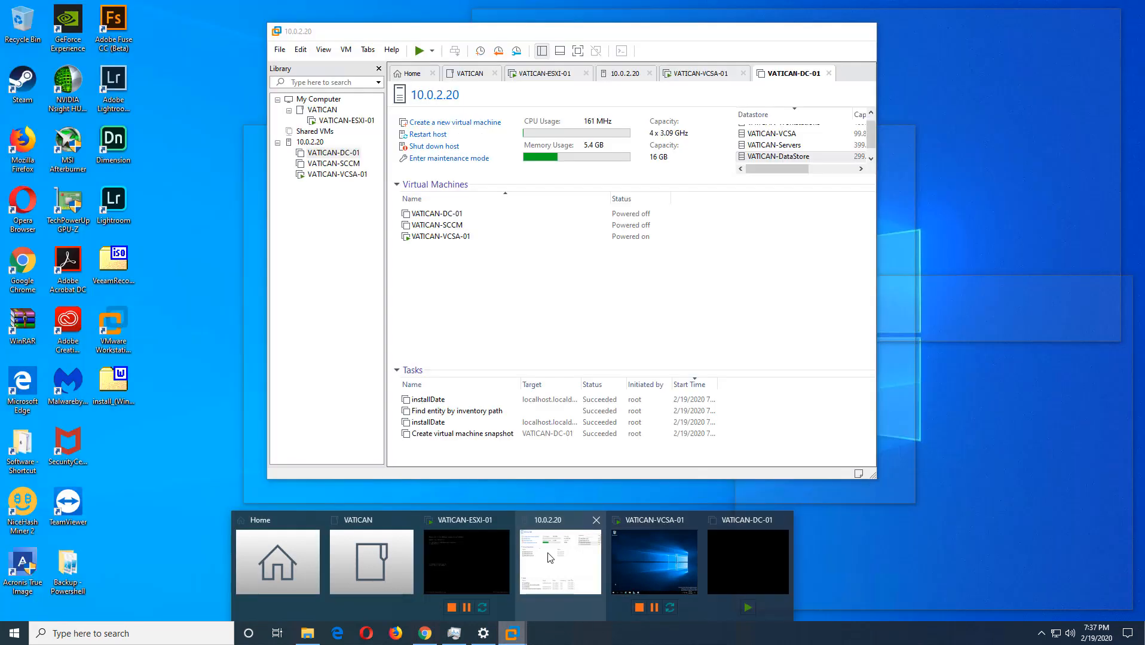
{"action": "left_click", "coordinate": [548, 560]}
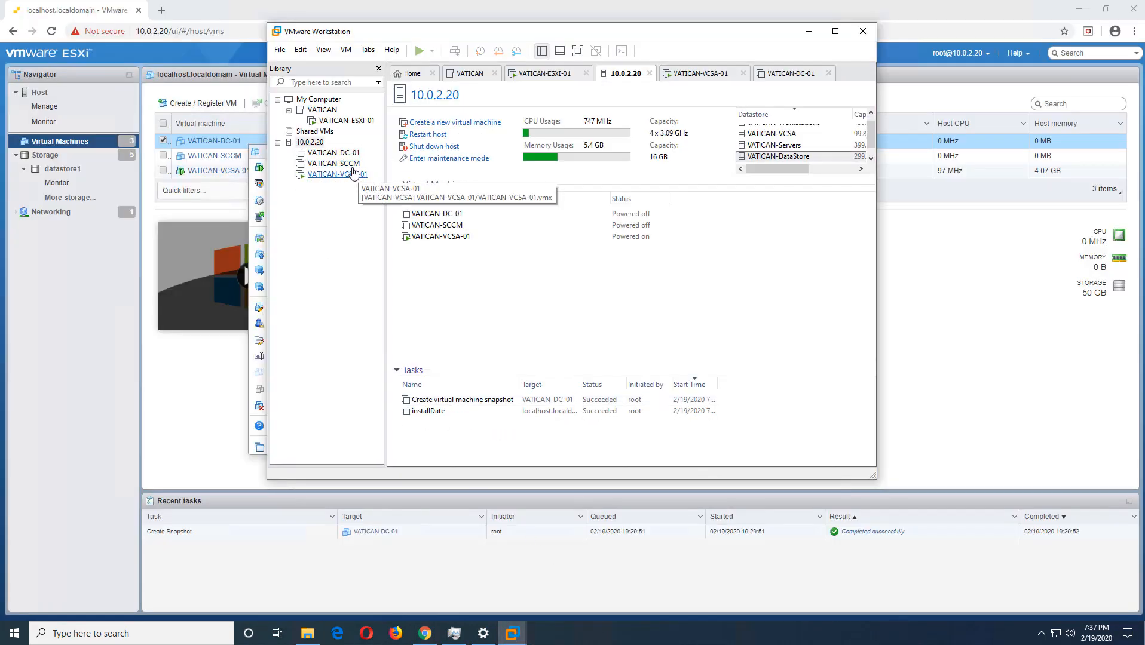
{"action": "left_click", "coordinate": [335, 153]}
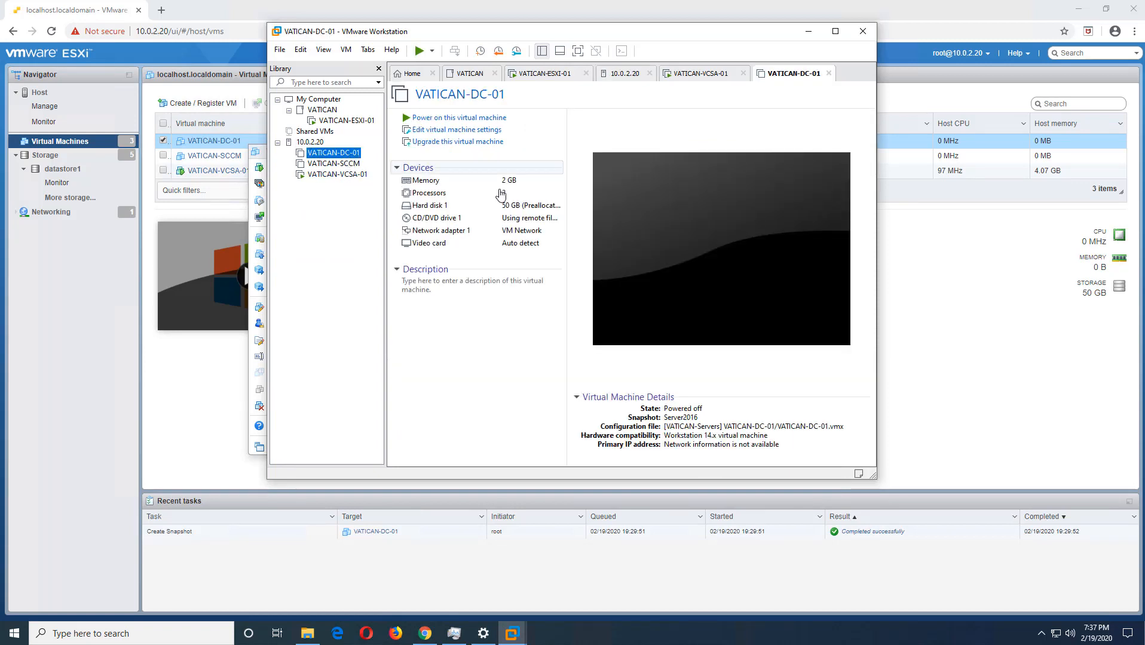
{"action": "right_click", "coordinate": [348, 157]}
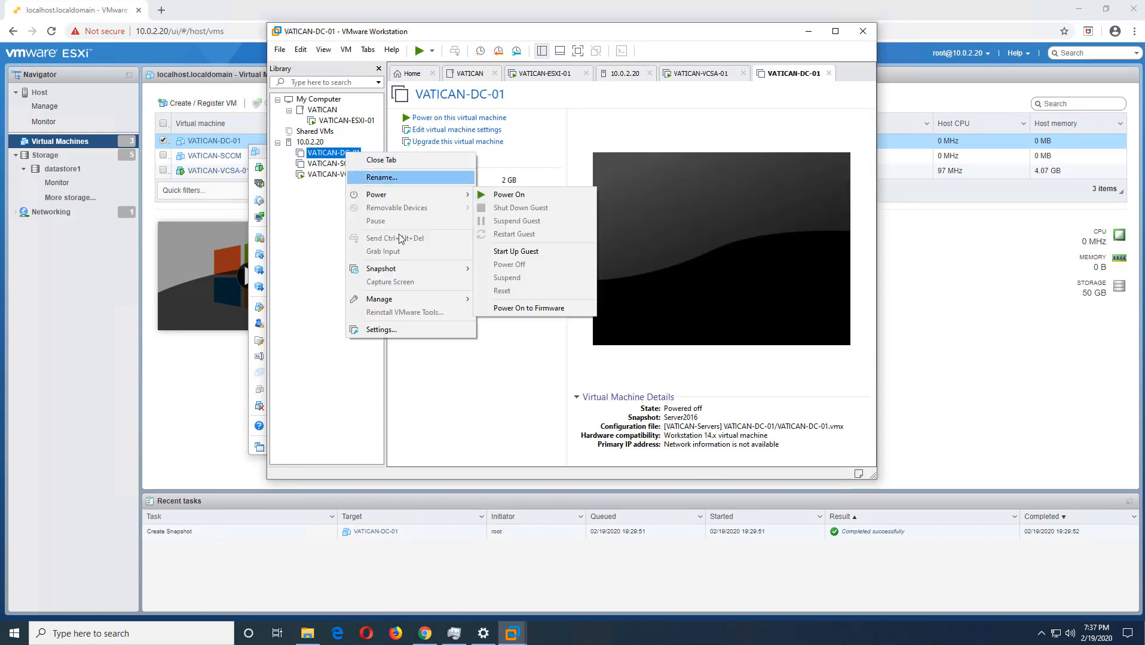
{"action": "left_click", "coordinate": [393, 330]}
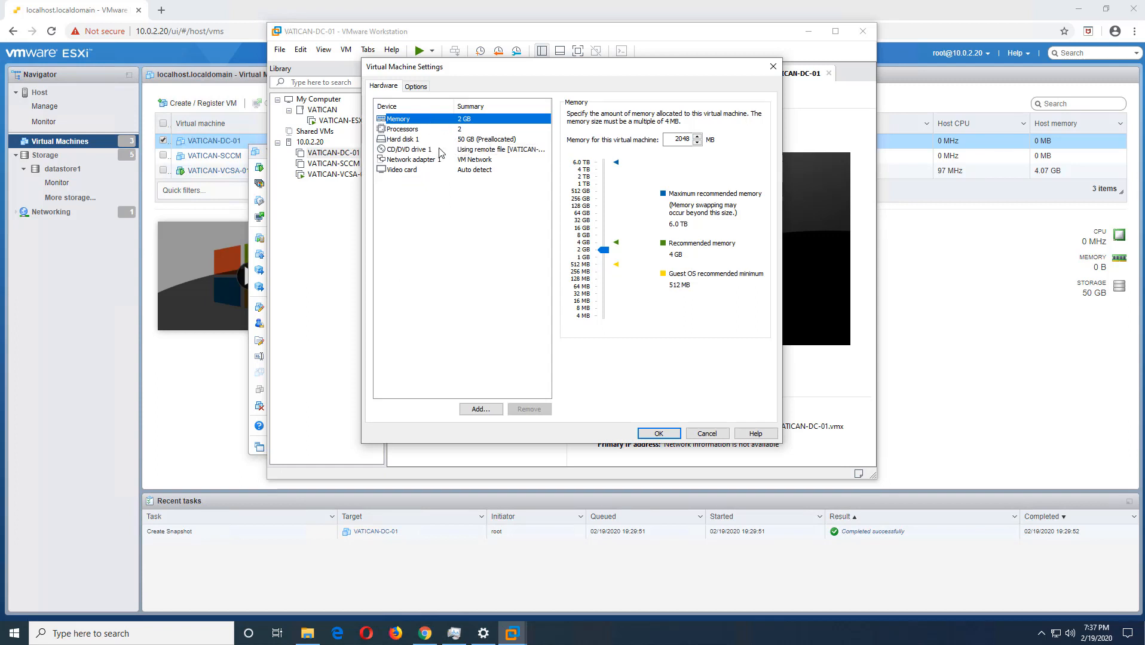
- Set the virtual machine's CD/DVD drive 1 to use the image utf8en_windows_server_2019_x64_dvd_4cb967d8.iso and save the settings
{"action": "left_click", "coordinate": [463, 150]}
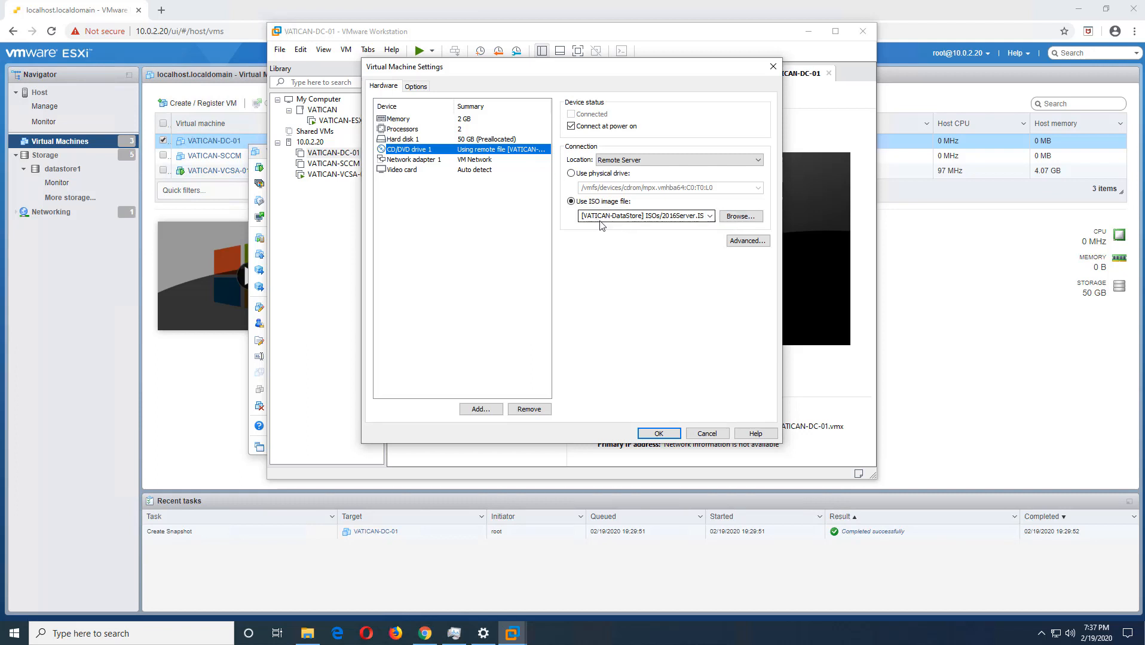
{"action": "left_click", "coordinate": [741, 219]}
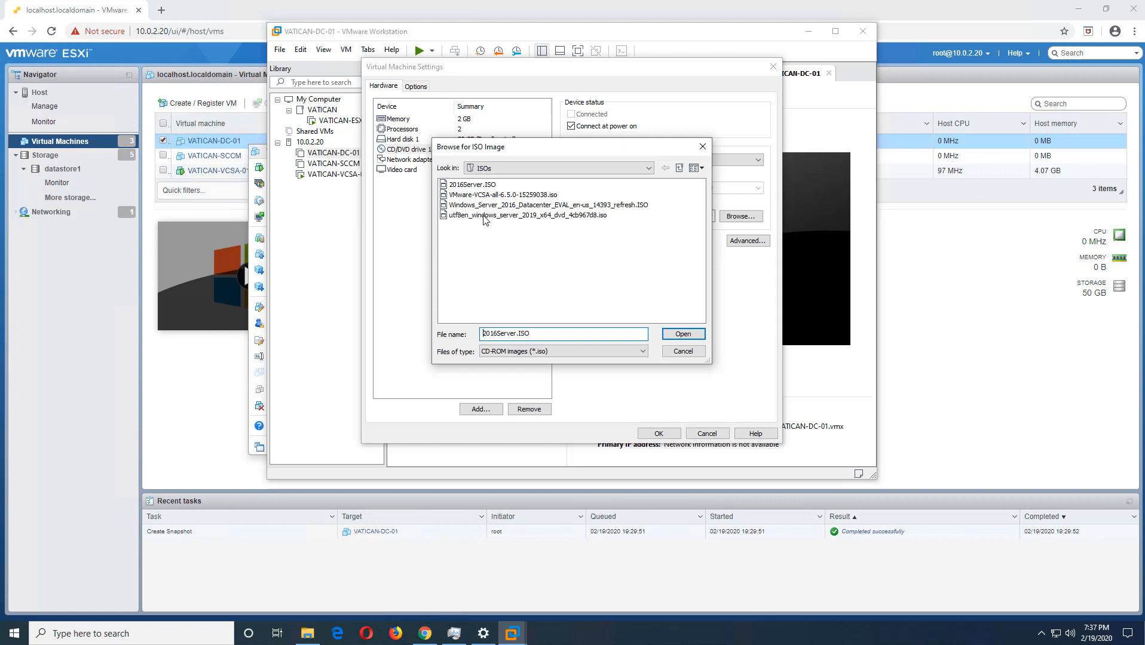
{"action": "left_click", "coordinate": [484, 216]}
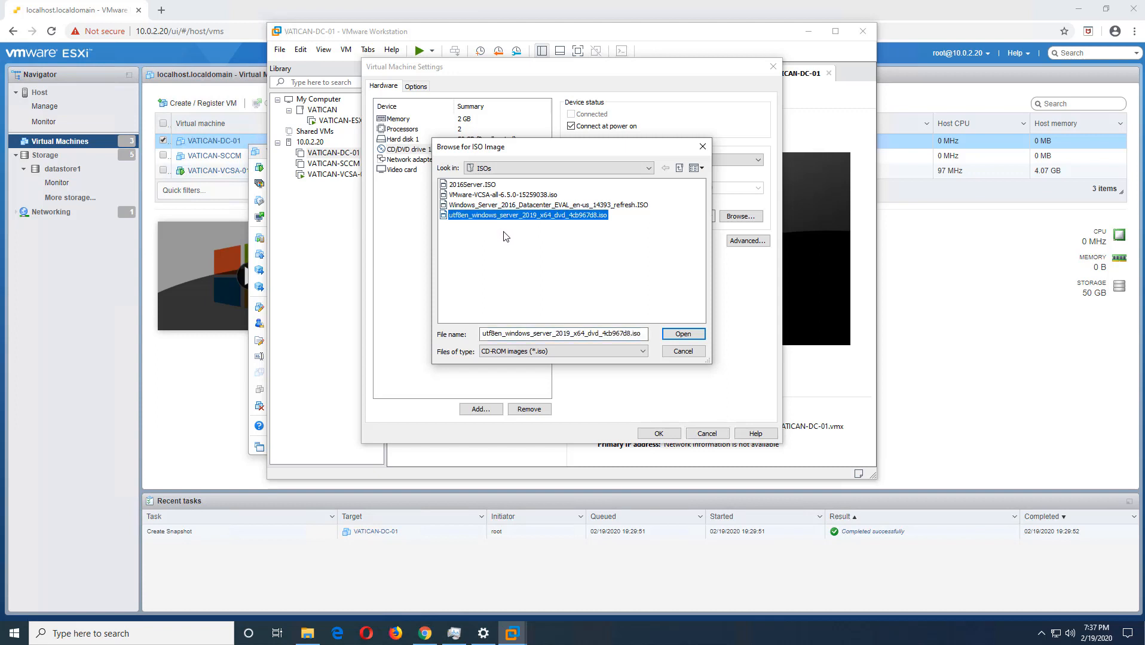
{"action": "left_click", "coordinate": [681, 334]}
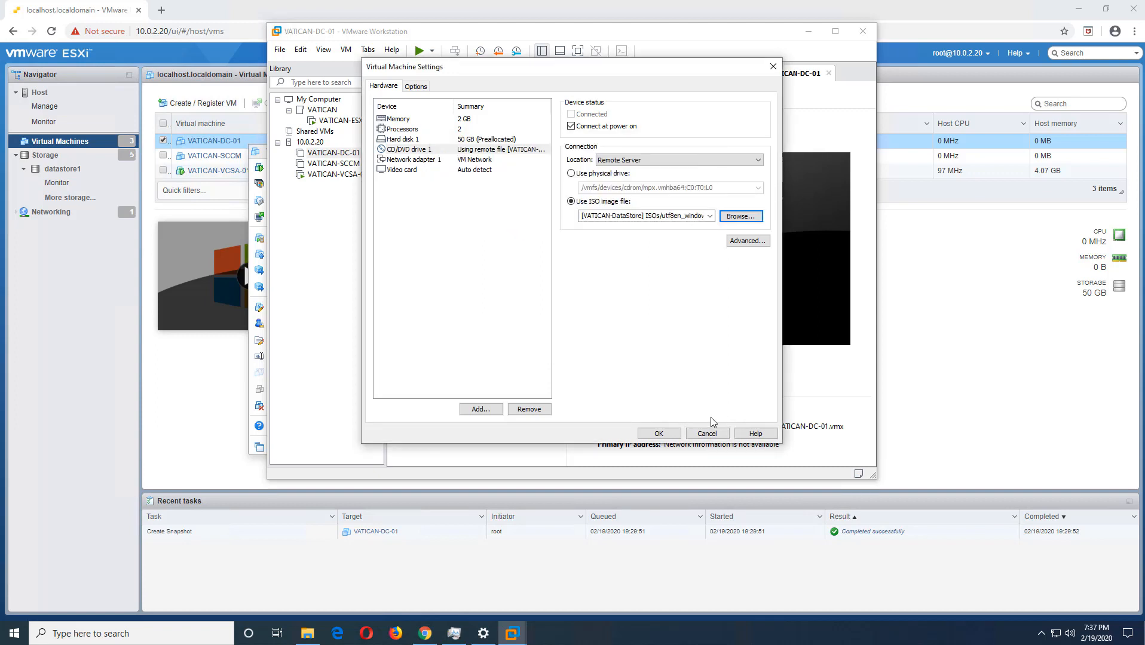
{"action": "left_click", "coordinate": [658, 434]}
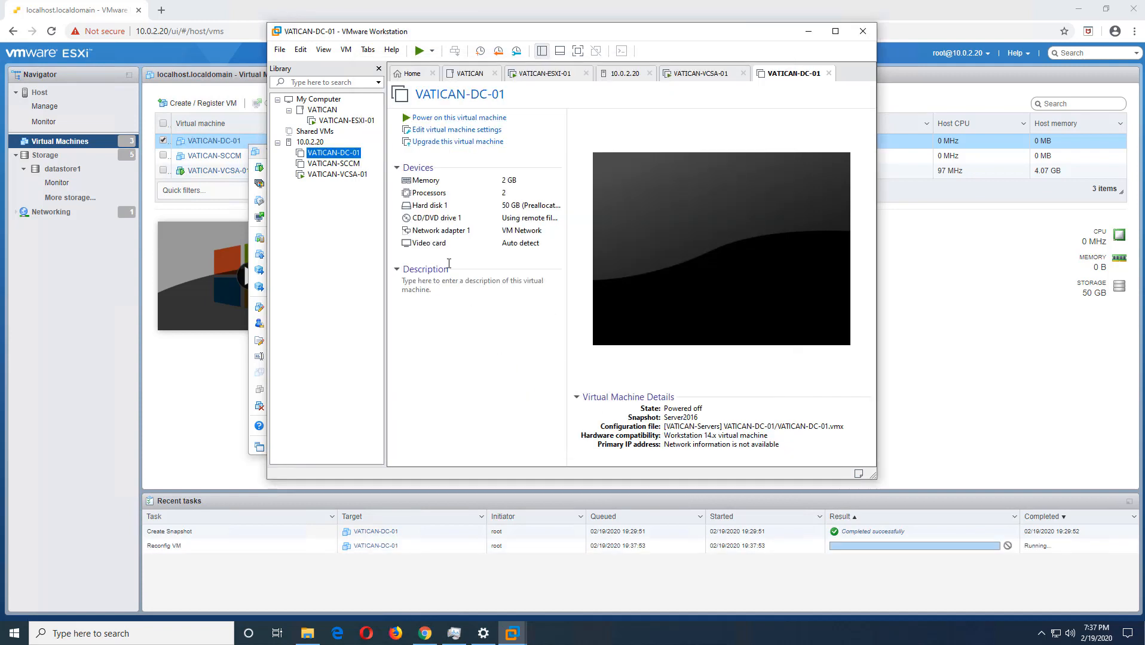
- Power on VATICAN-DC-01 to firmware and direct input to its console
{"action": "right_click", "coordinate": [350, 160]}
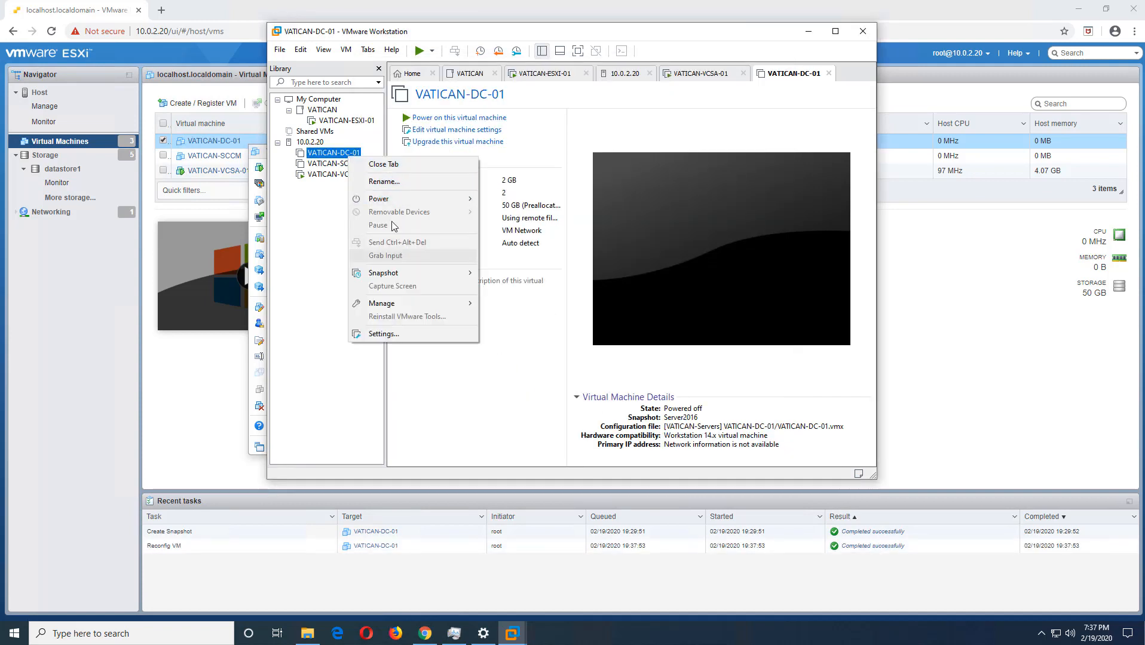
{"action": "mouse_move", "coordinate": [382, 199]}
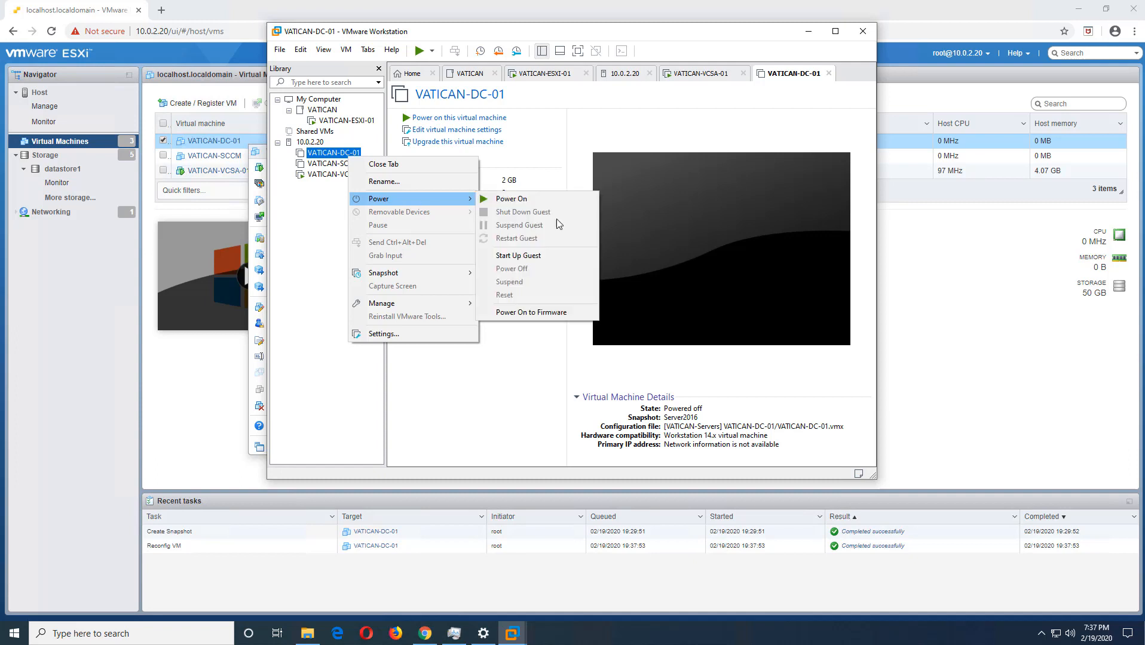
{"action": "left_click", "coordinate": [558, 312]}
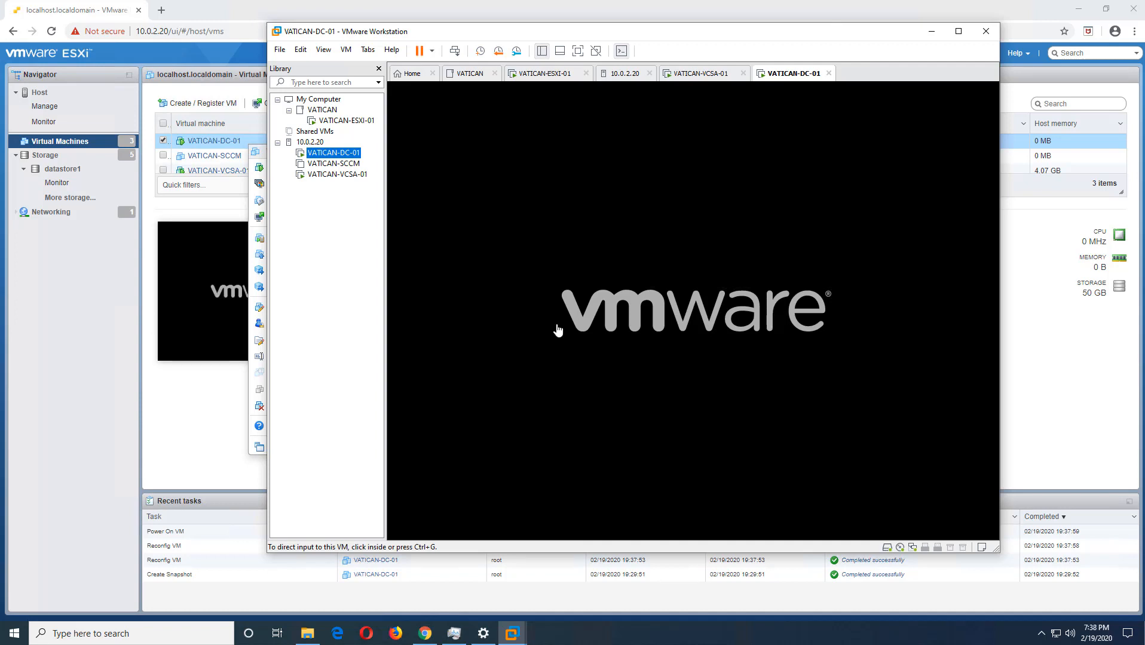
{"action": "left_click", "coordinate": [585, 323]}
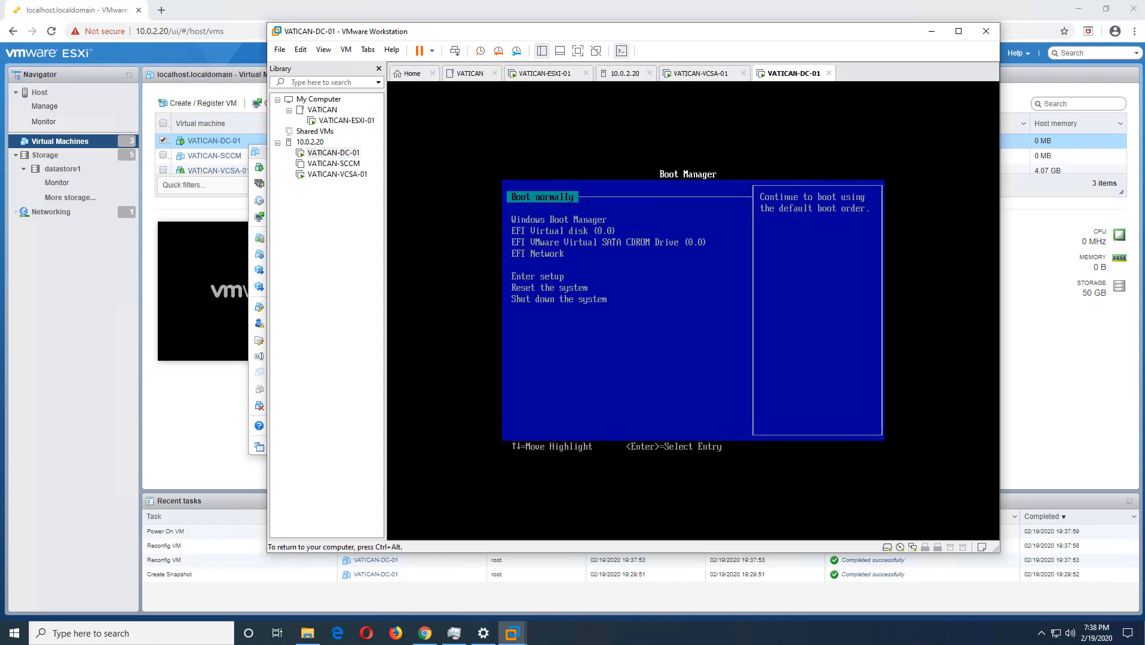
- Boot the virtual machine from the EFI VMware Virtual SATA CDROM Drive (0.0) into Windows Setup
{"action": "key", "text": "Down"}
{"action": "key", "text": "Down"}
{"action": "key", "text": "Down"}
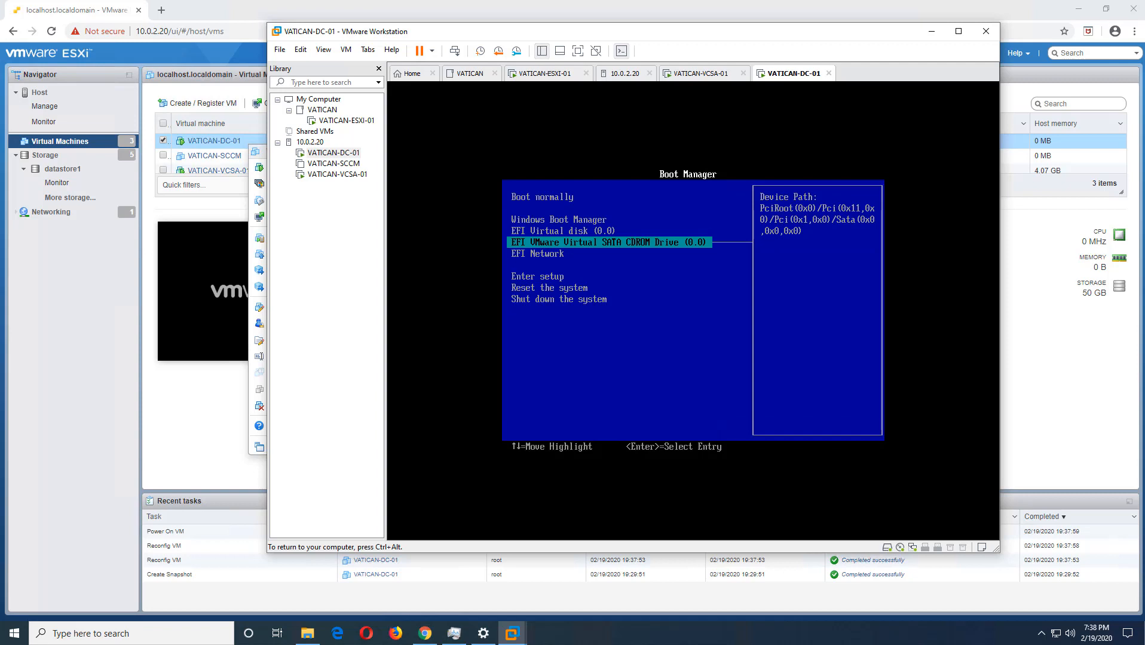
{"action": "key", "text": "Return"}
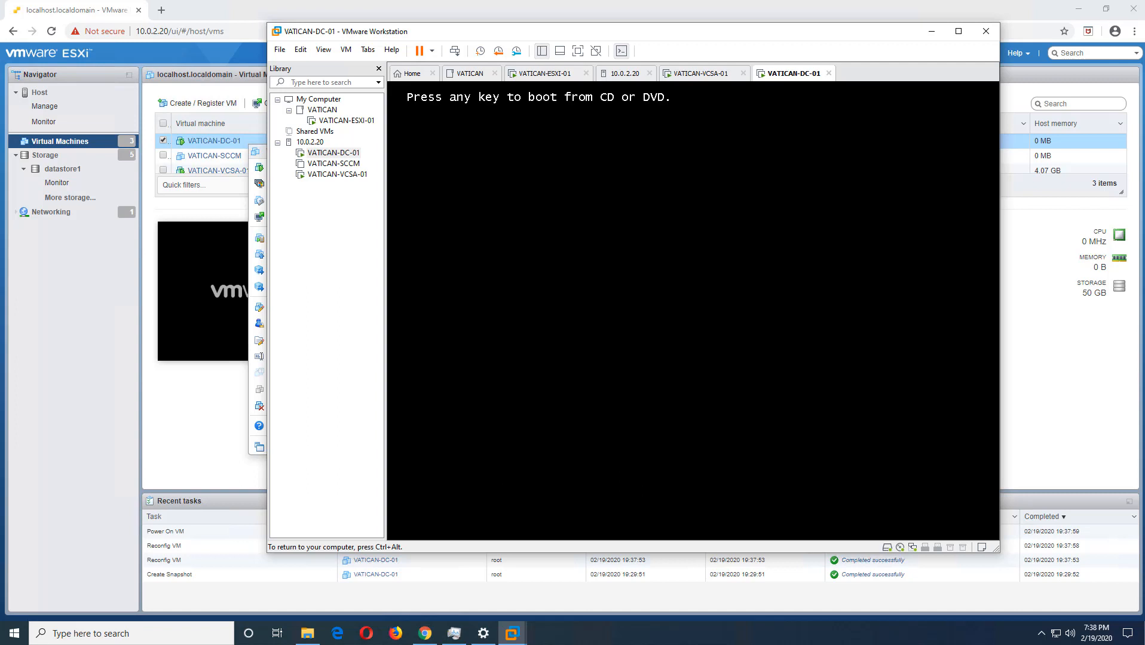
{"action": "key", "text": "Return"}
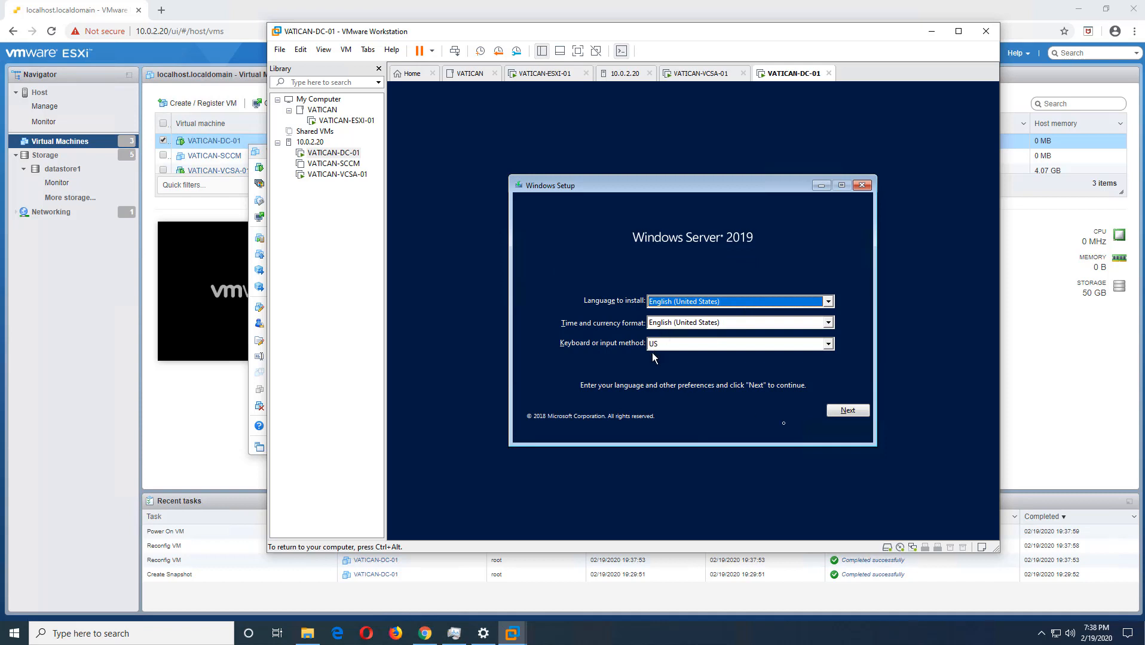
- Accept the default English (United States) language and US keyboard settings, and start the Windows Server 2019 installation
{"action": "left_click", "coordinate": [855, 413]}
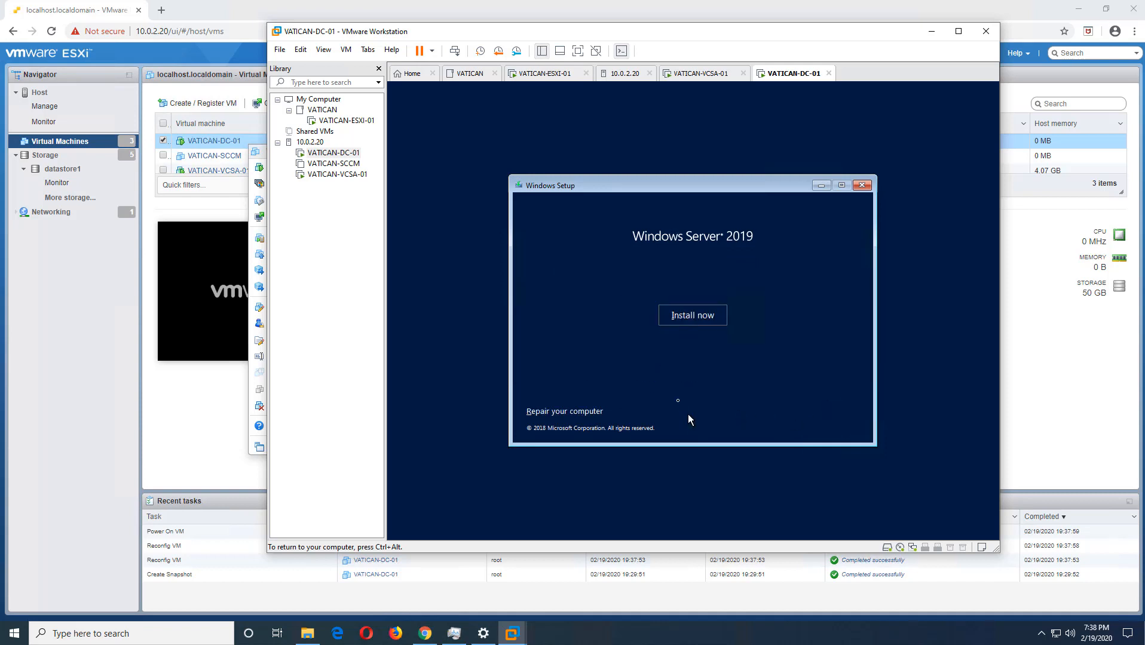
{"action": "left_click", "coordinate": [685, 323]}
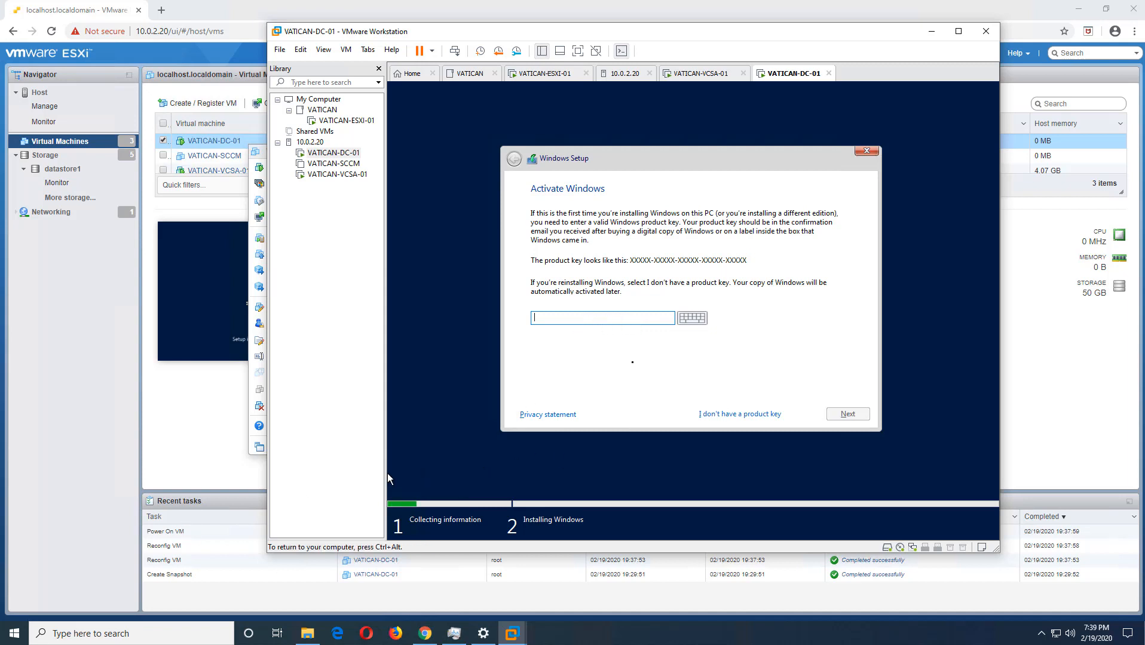
{"action": "key", "text": "ctrl+alt"}
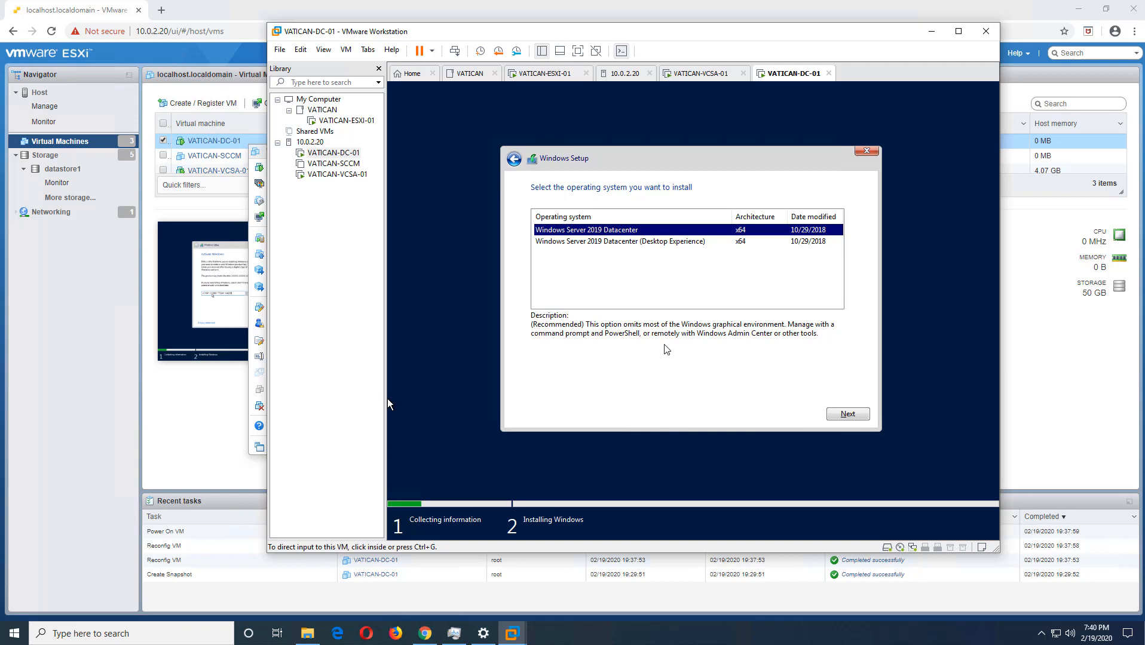
- Compare the two edition descriptions, choose Windows Server 2019 Datacenter (Desktop Experience), and continue to the license terms
{"action": "left_click", "coordinate": [629, 241]}
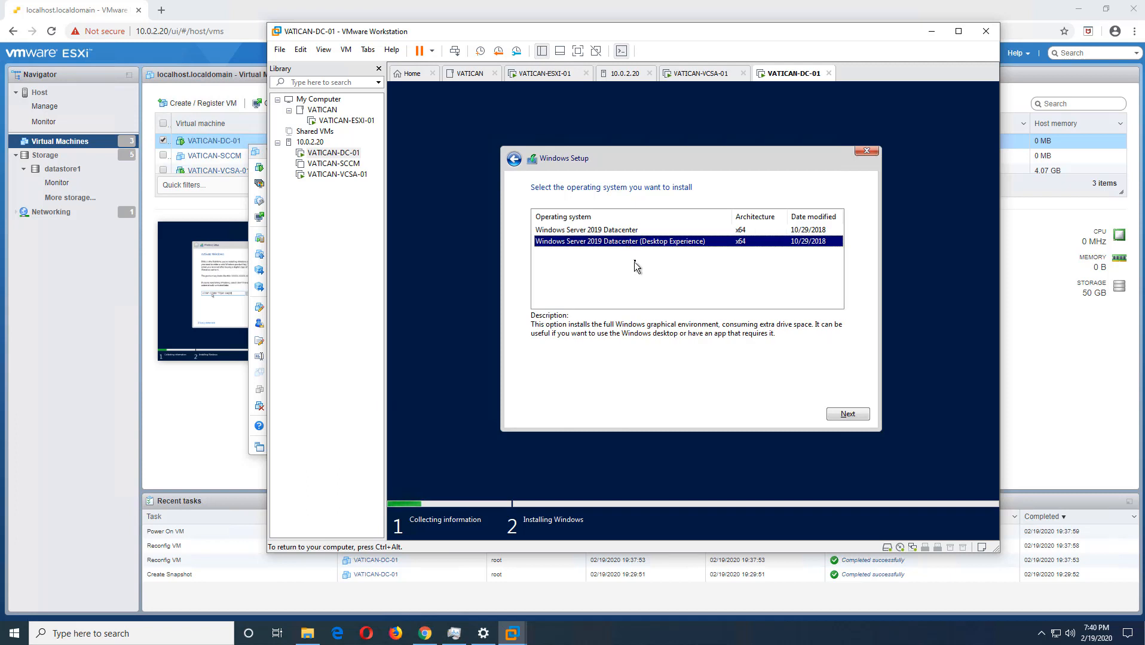
{"action": "left_click", "coordinate": [632, 231]}
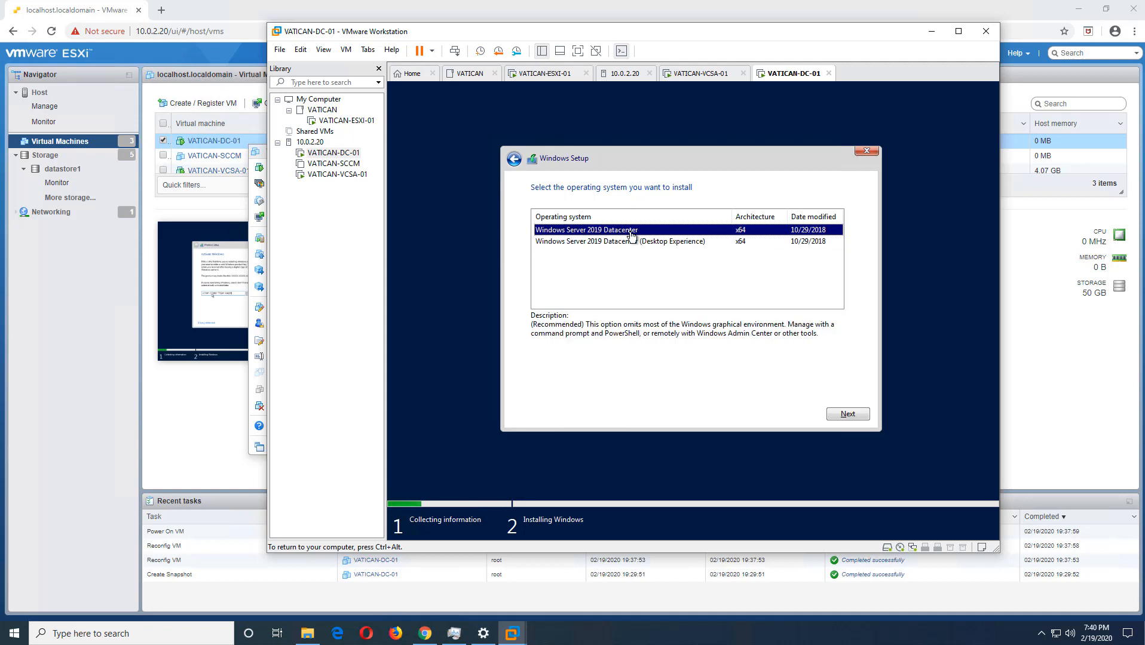
{"action": "left_click", "coordinate": [631, 241]}
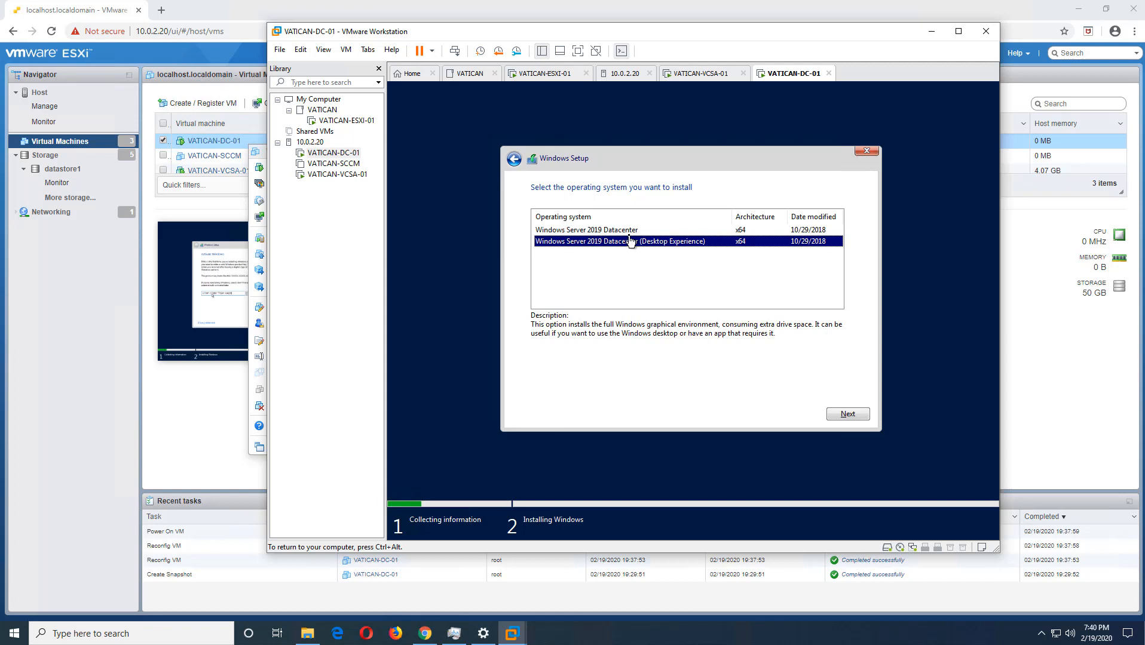
{"action": "left_click", "coordinate": [630, 233]}
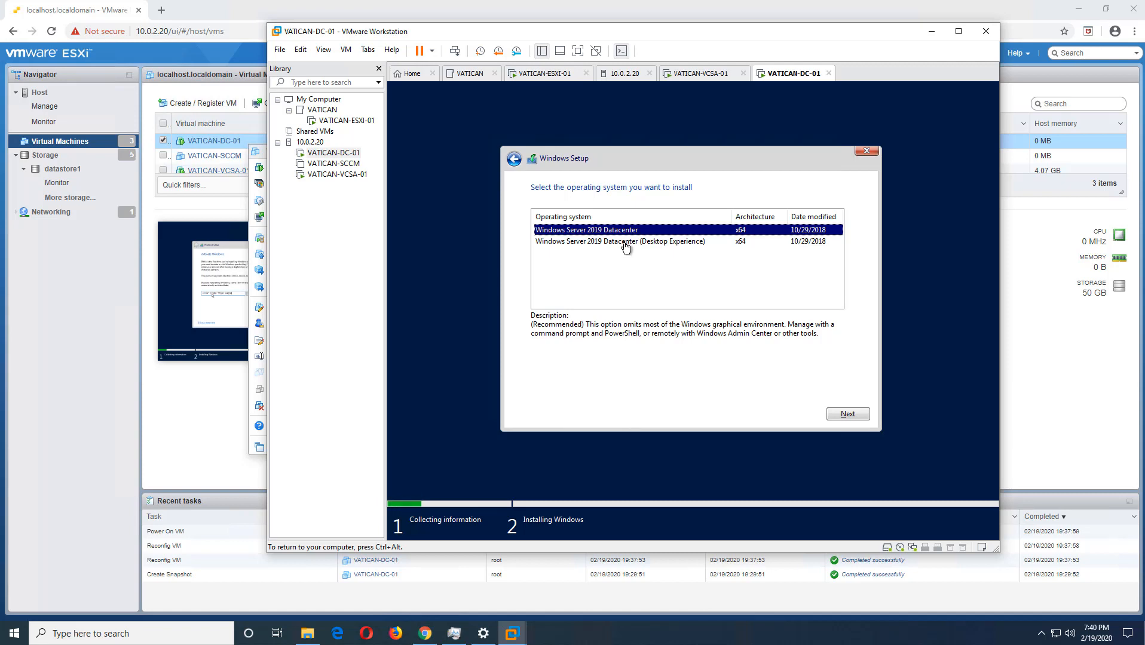
{"action": "left_click", "coordinate": [624, 242]}
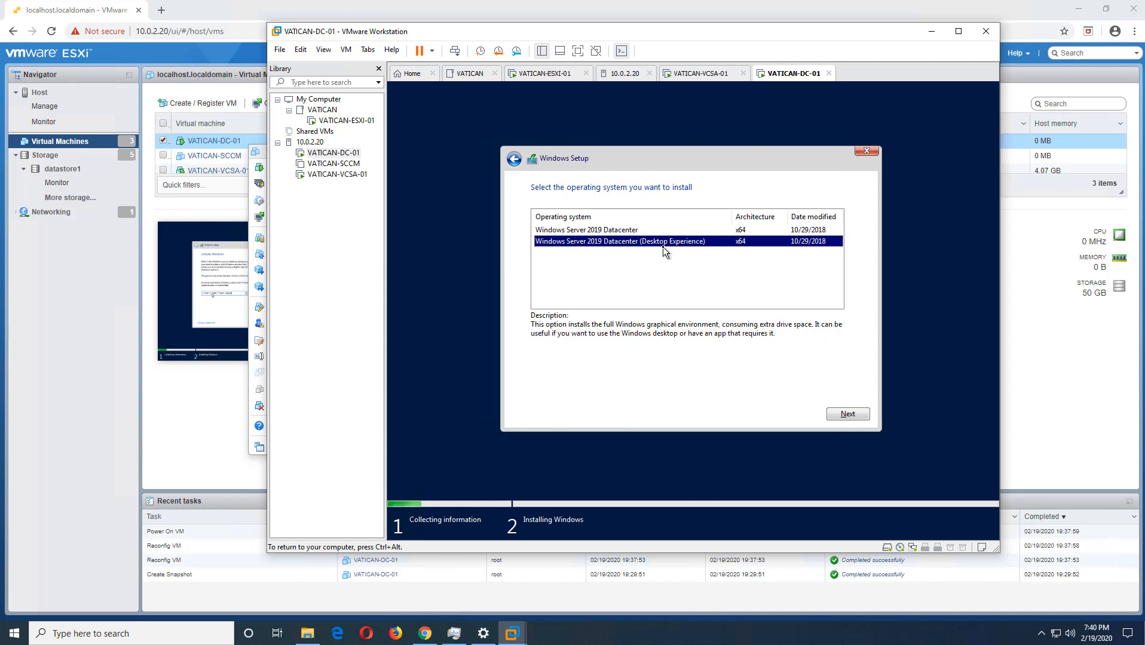
{"action": "left_click", "coordinate": [860, 417]}
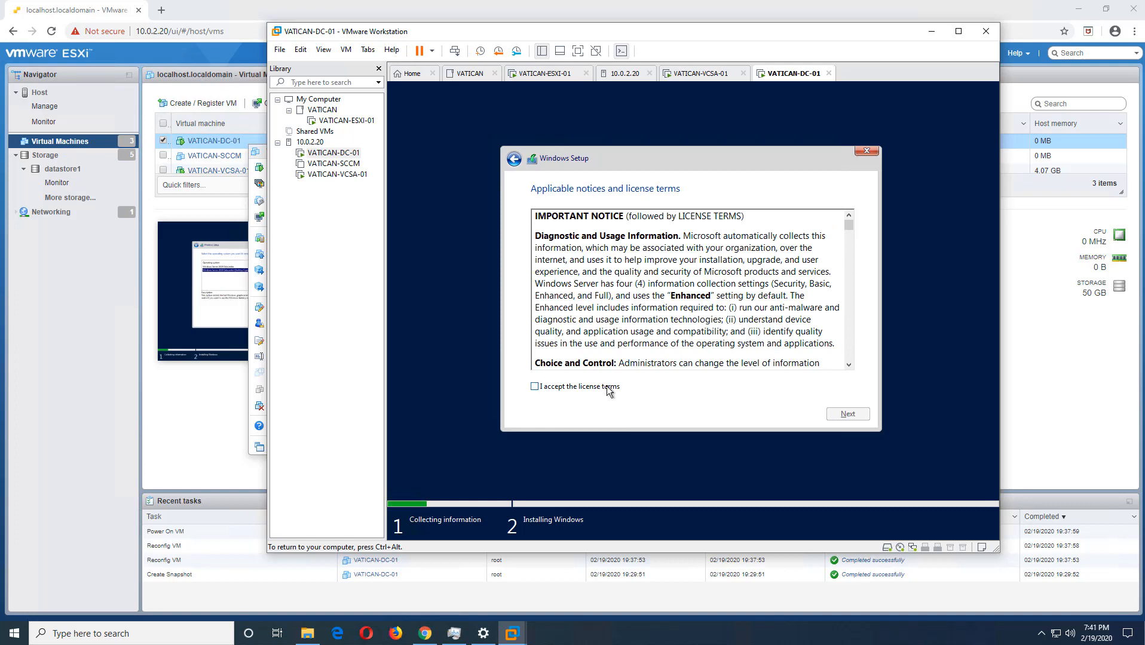
- Accept the license terms and choose the Custom: Install Windows only (advanced) installation type
{"action": "left_click", "coordinate": [608, 387]}
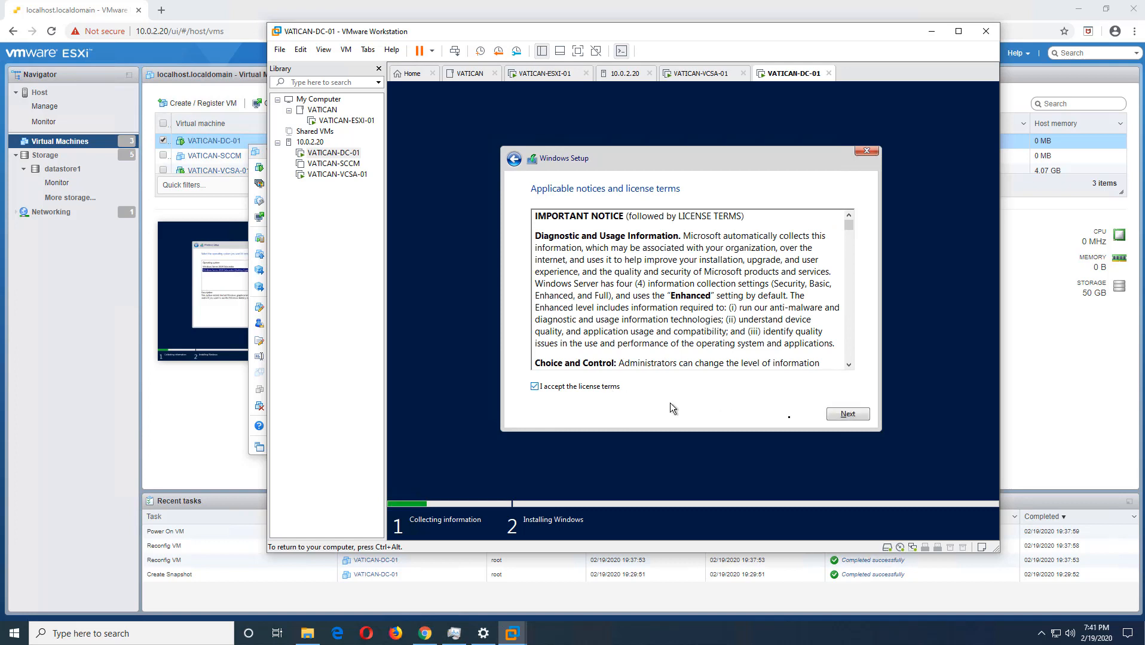
{"action": "left_click", "coordinate": [847, 415]}
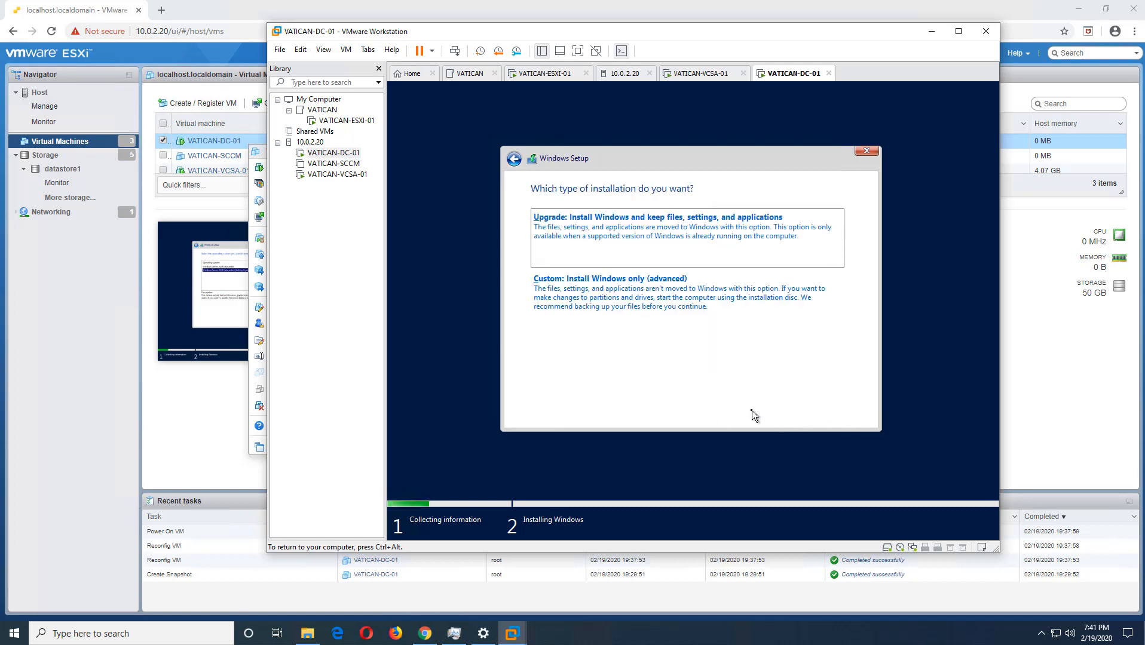
{"action": "left_click", "coordinate": [616, 313]}
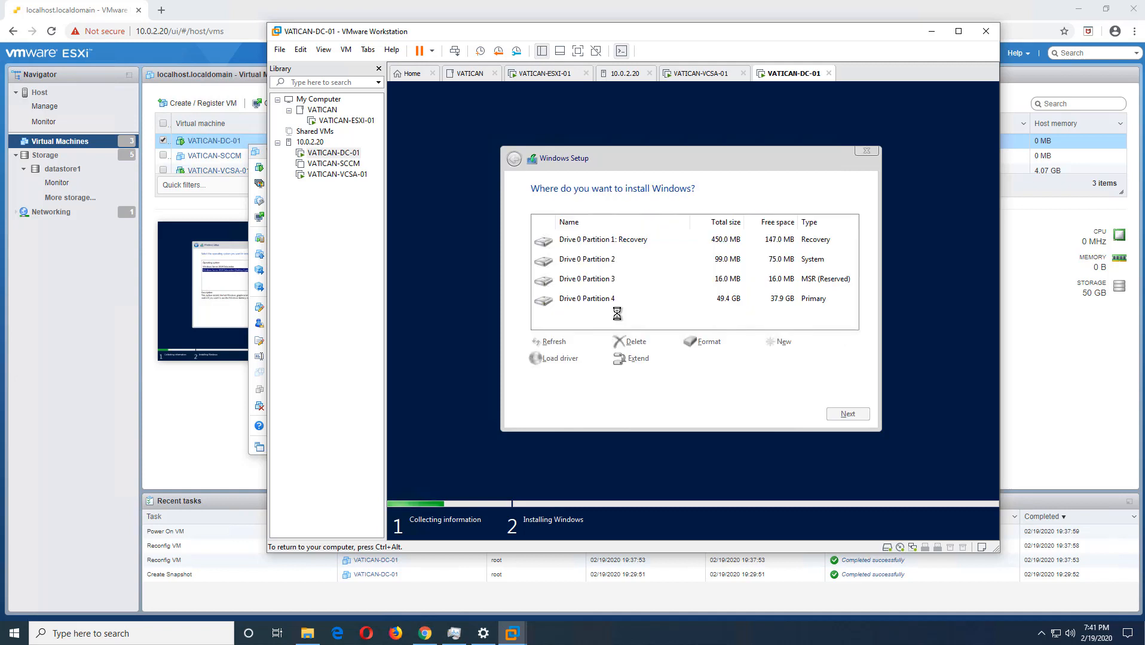
- Delete the Recovery partition and the 99 MB System partition on Drive 0
{"action": "left_click", "coordinate": [672, 245]}
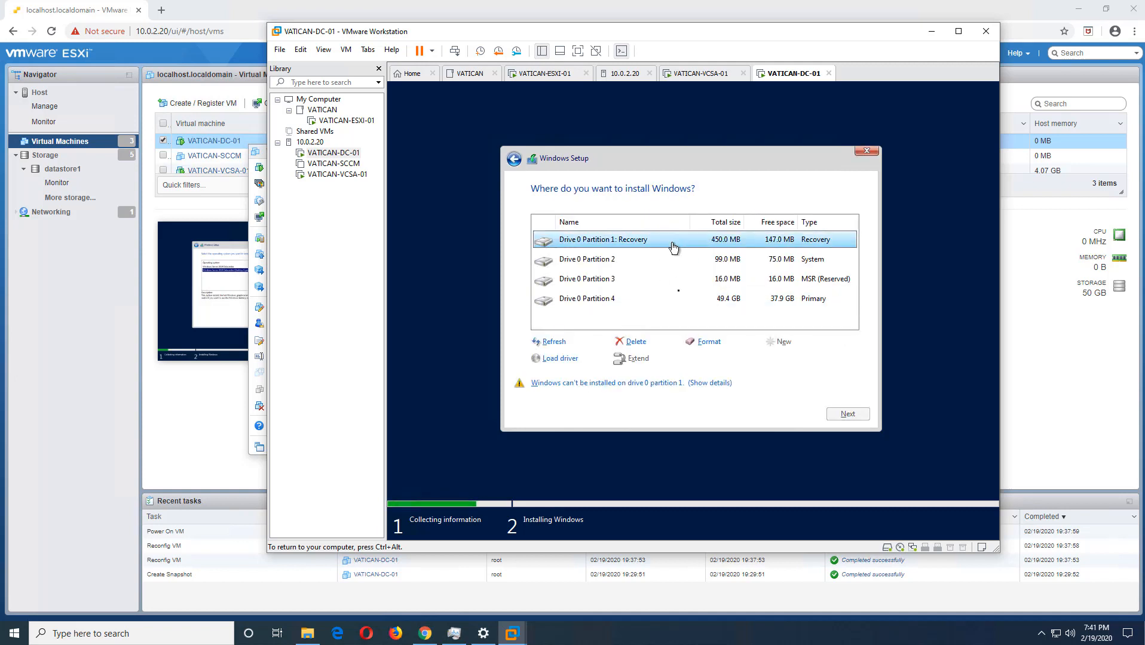
{"action": "left_click", "coordinate": [644, 344]}
{"action": "left_click", "coordinate": [751, 366]}
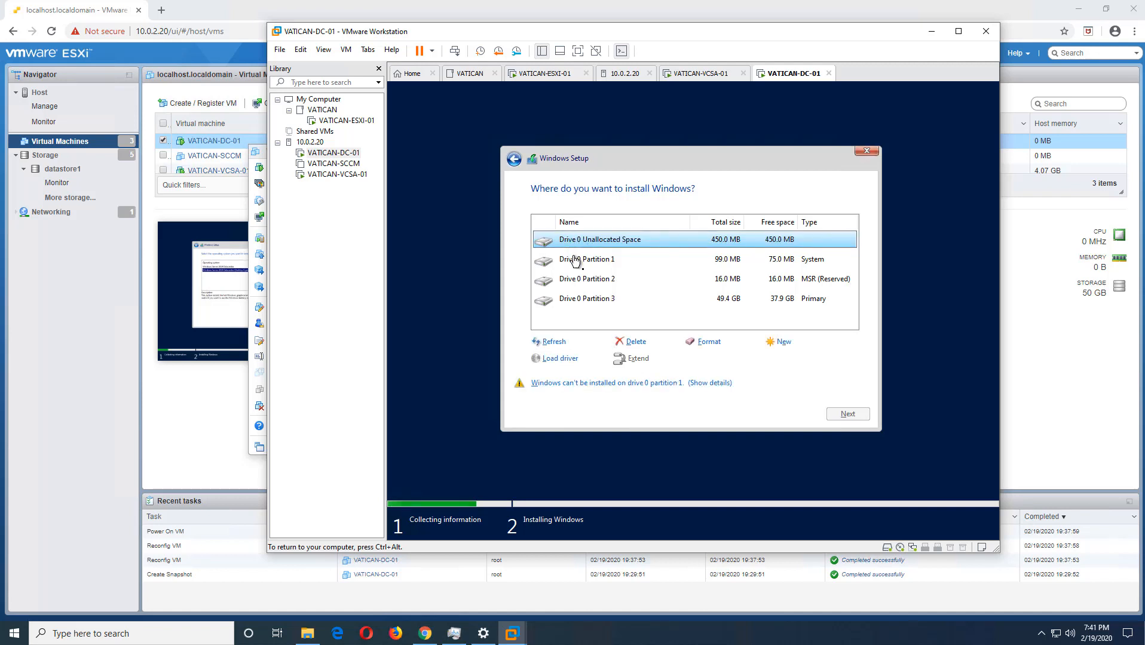
{"action": "left_click", "coordinate": [574, 258]}
{"action": "left_click", "coordinate": [650, 343]}
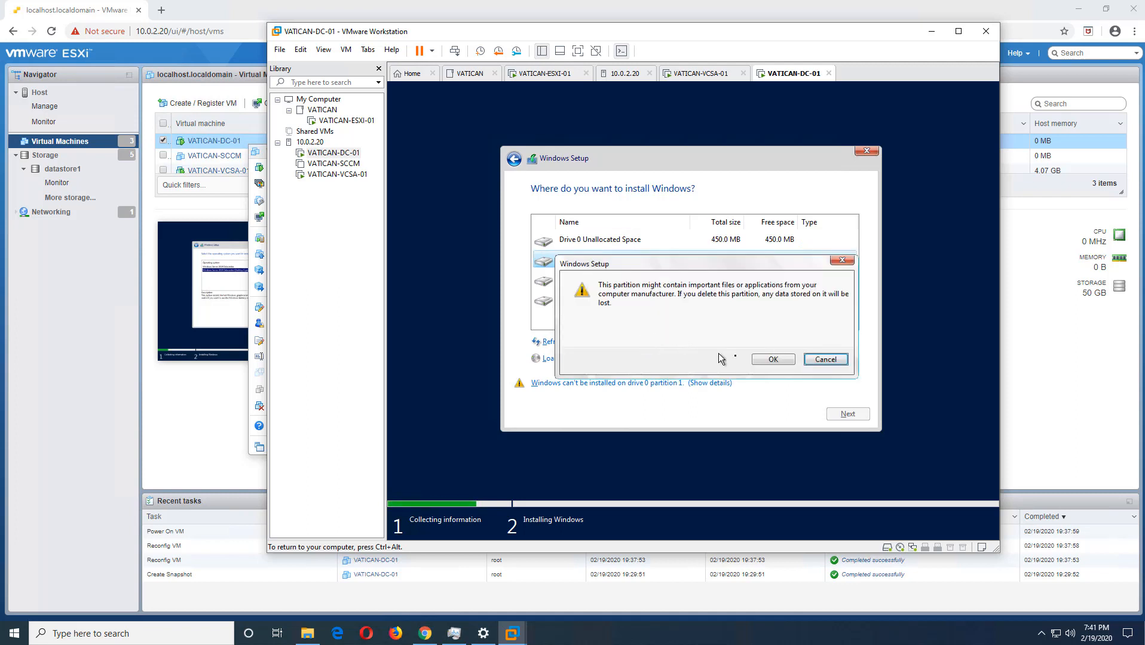
{"action": "left_click", "coordinate": [761, 359]}
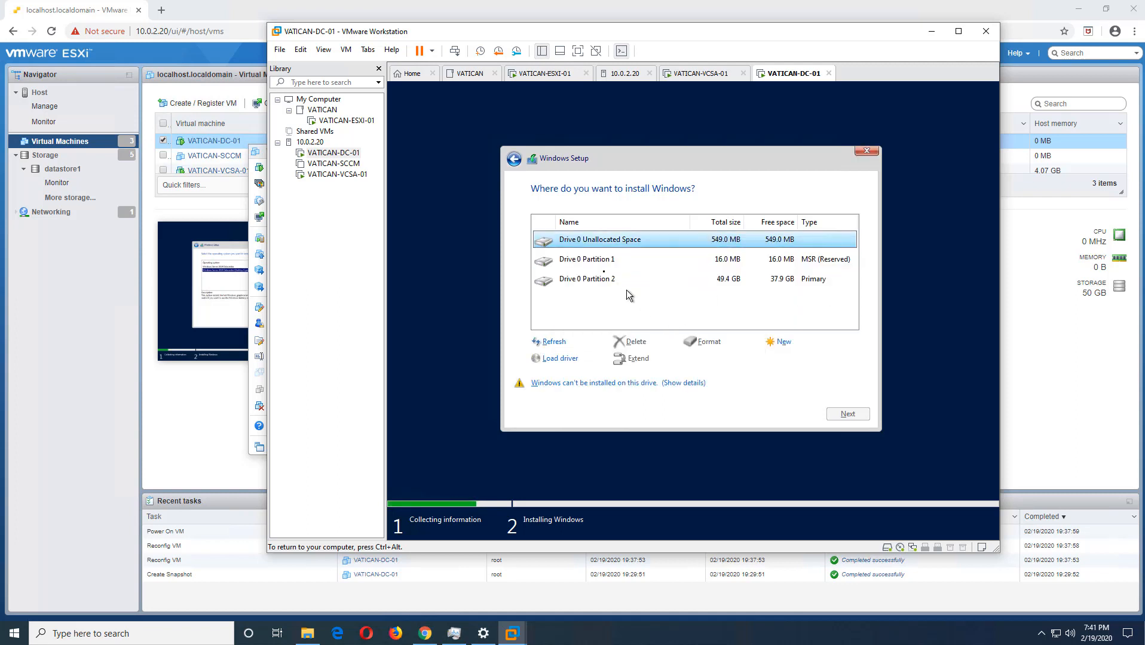
- Delete the remaining MSR (Reserved) and Primary partitions on Drive 0, and install Windows on the unallocated space
{"action": "left_click", "coordinate": [601, 265]}
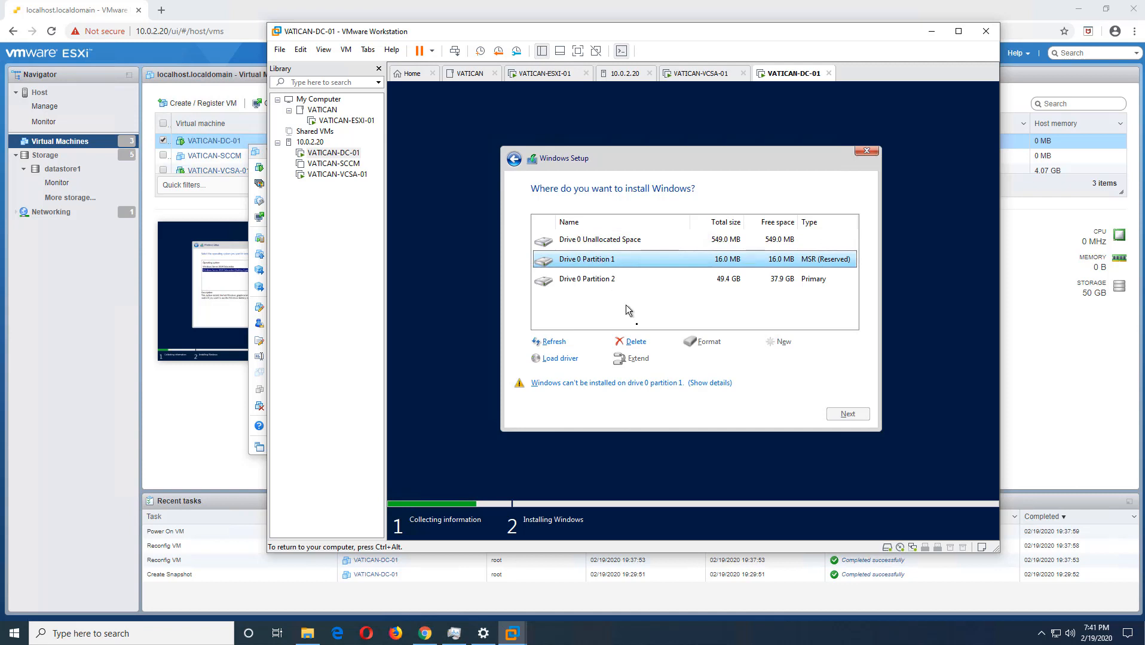
{"action": "left_click", "coordinate": [634, 343]}
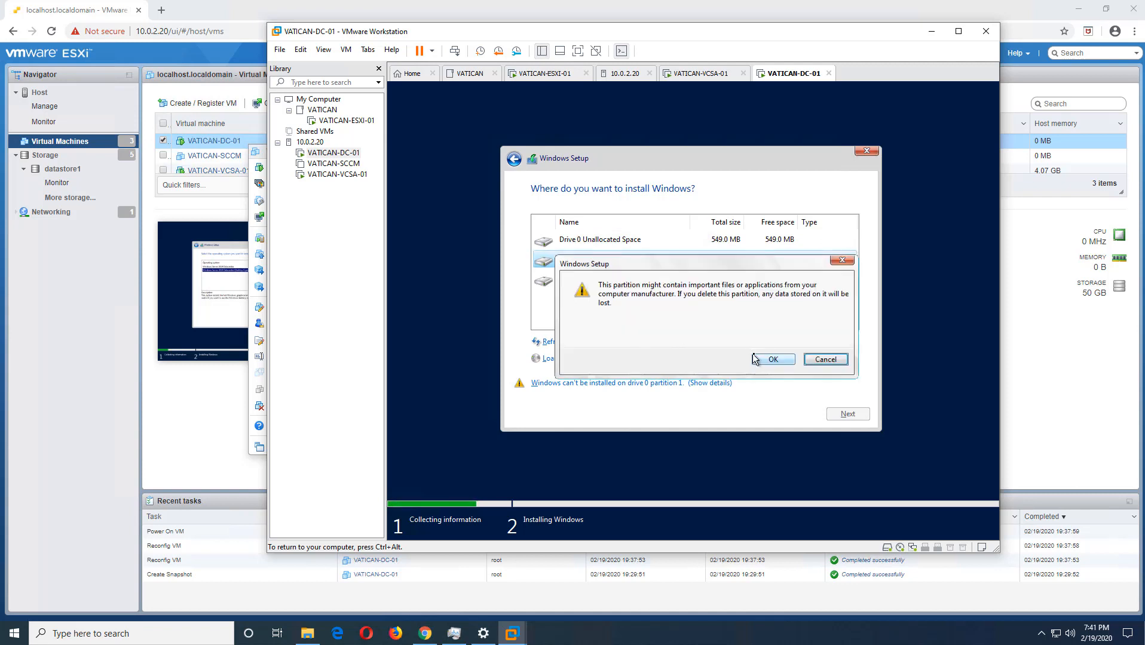
{"action": "left_click", "coordinate": [757, 360]}
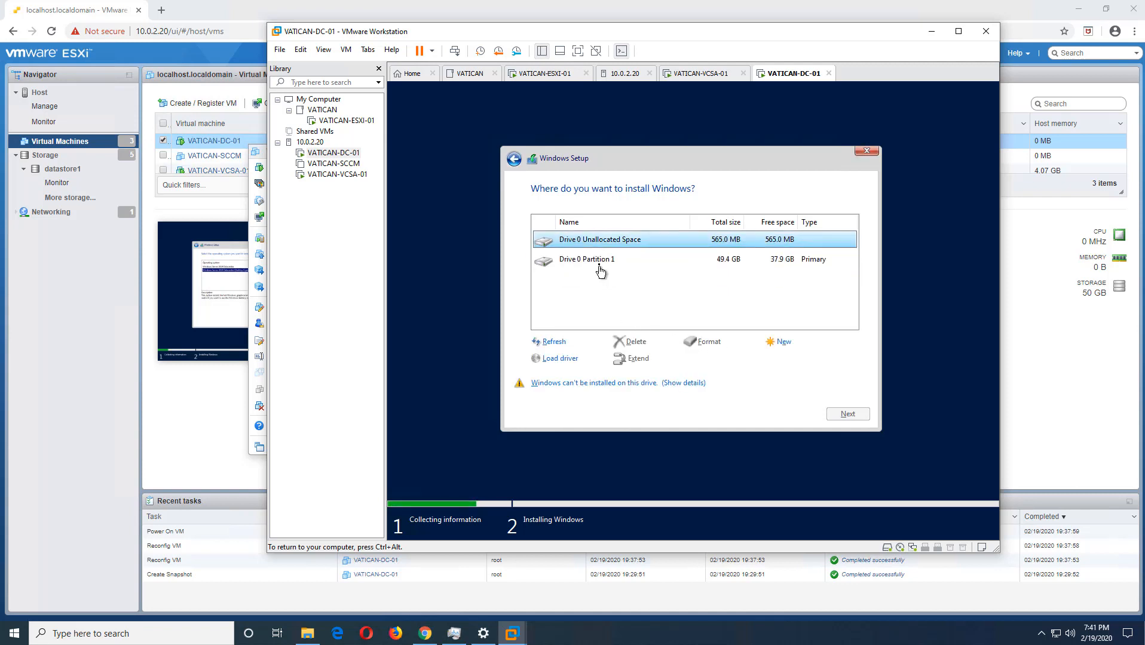
{"action": "left_click", "coordinate": [598, 264]}
{"action": "left_click", "coordinate": [627, 346]}
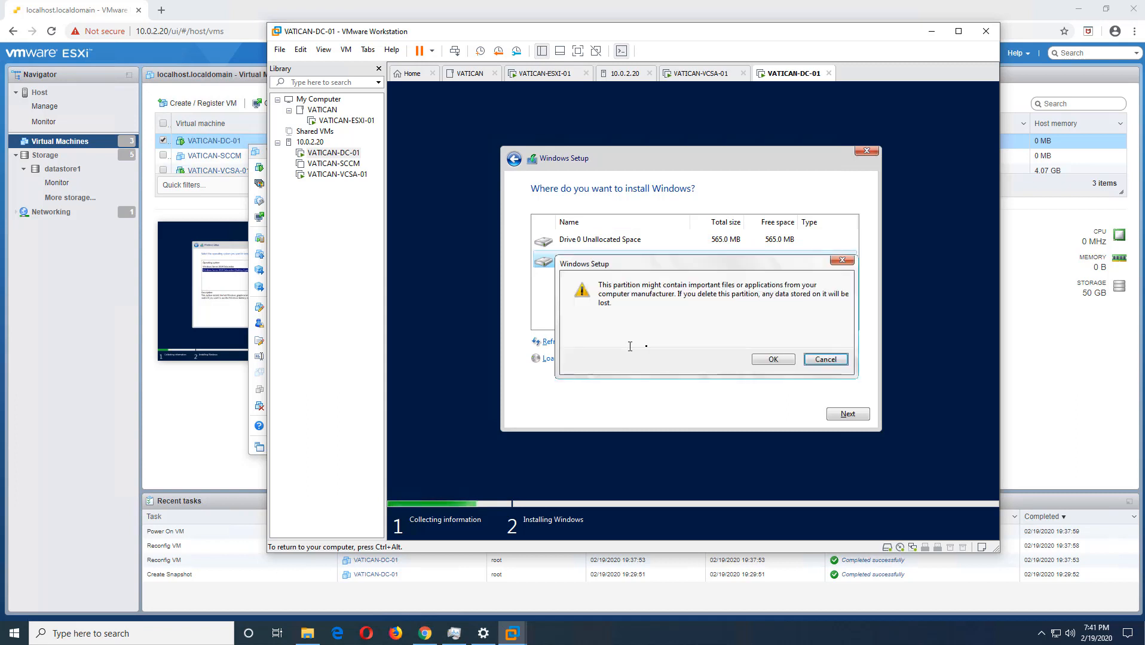
{"action": "left_click", "coordinate": [773, 360]}
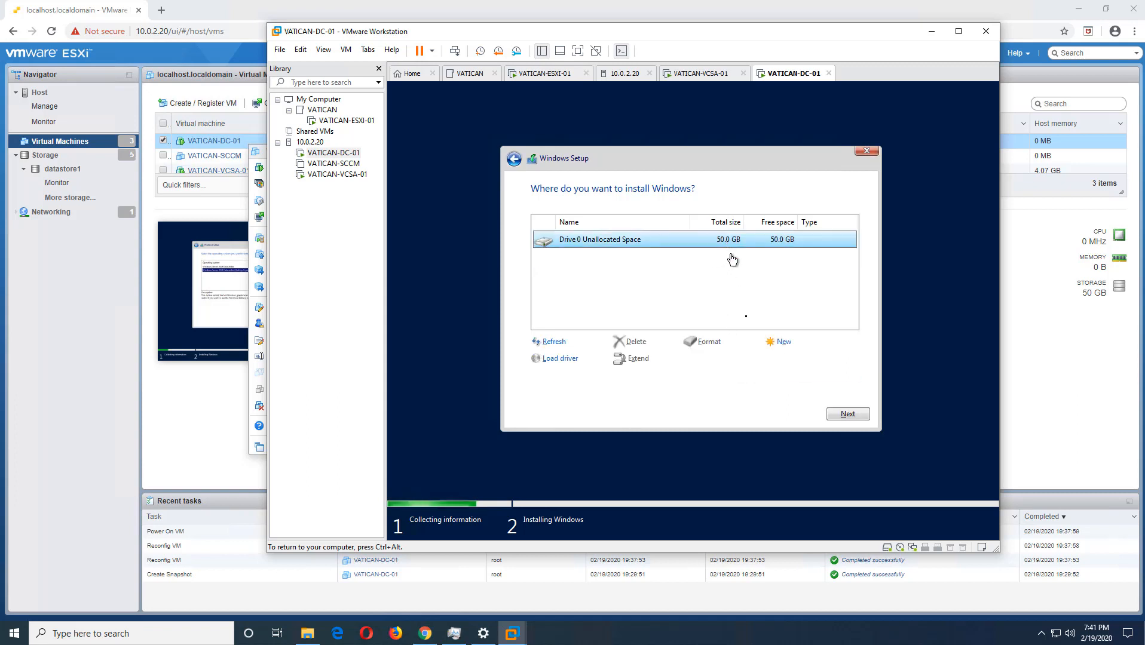
{"action": "left_click", "coordinate": [856, 421]}
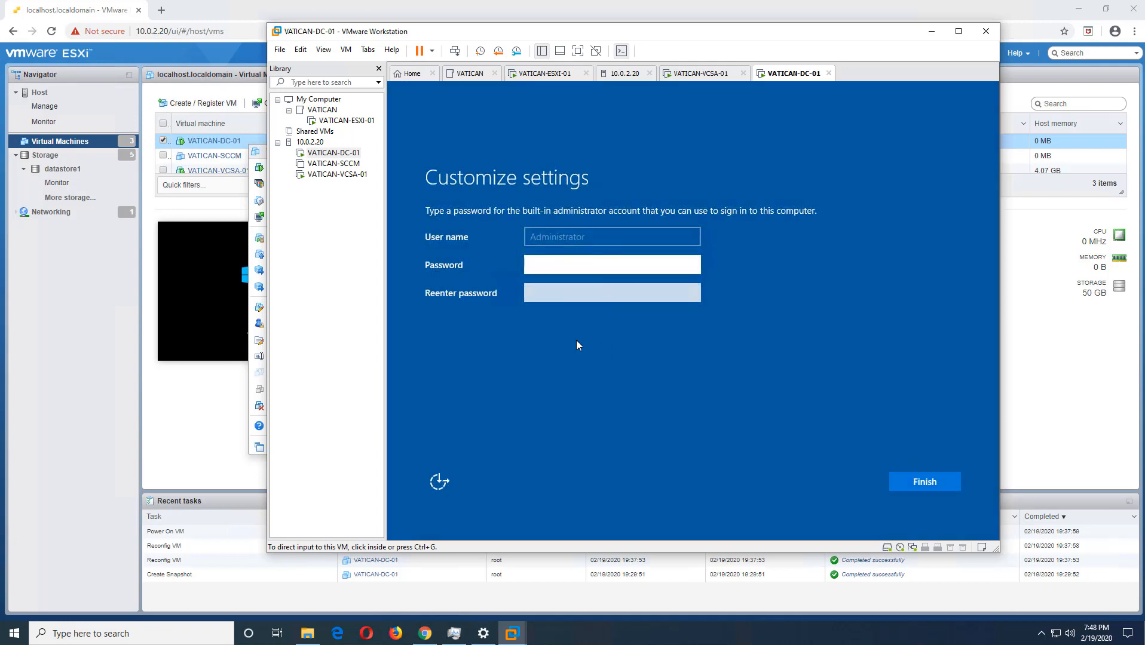
- Enter and reenter a password for the built-in Administrator account, and finish customizing the settings
{"action": "left_click", "coordinate": [548, 272]}
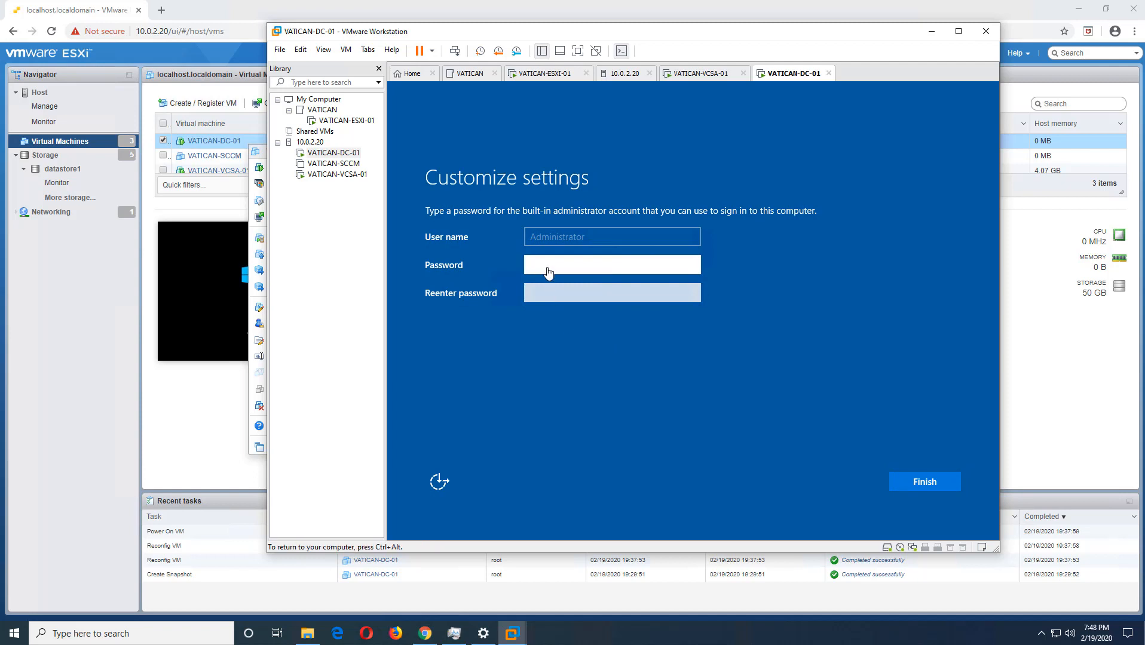
{"action": "type", "text": "Pass"}
{"action": "key", "text": "Tab"}
{"action": "type", "text": "P"}
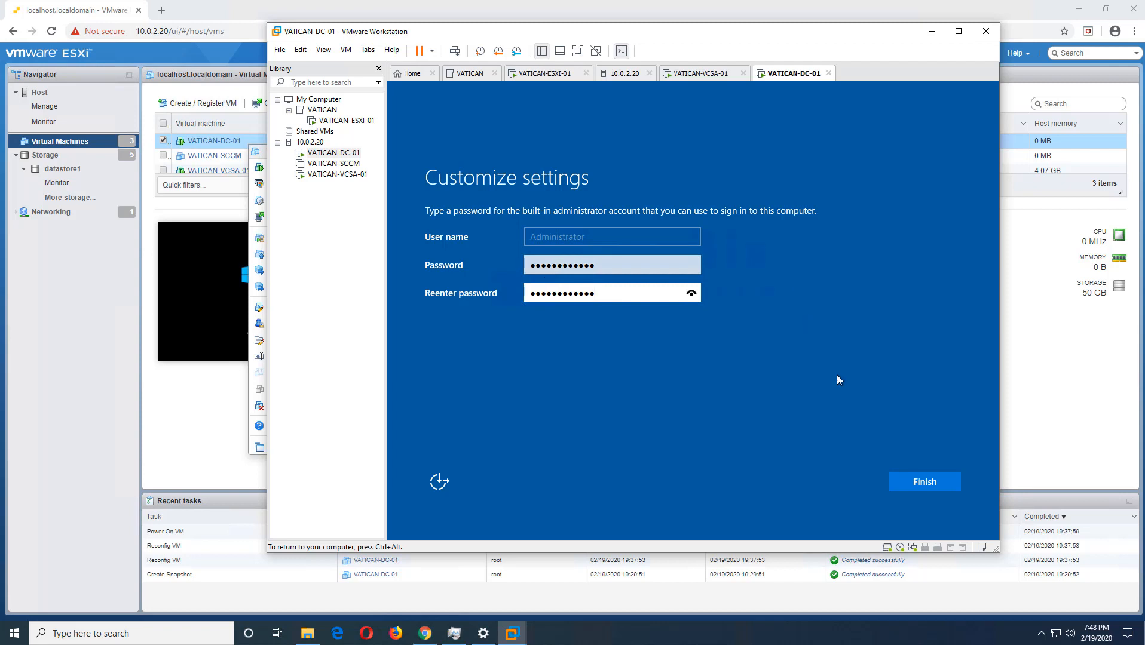
{"action": "left_click", "coordinate": [920, 483]}
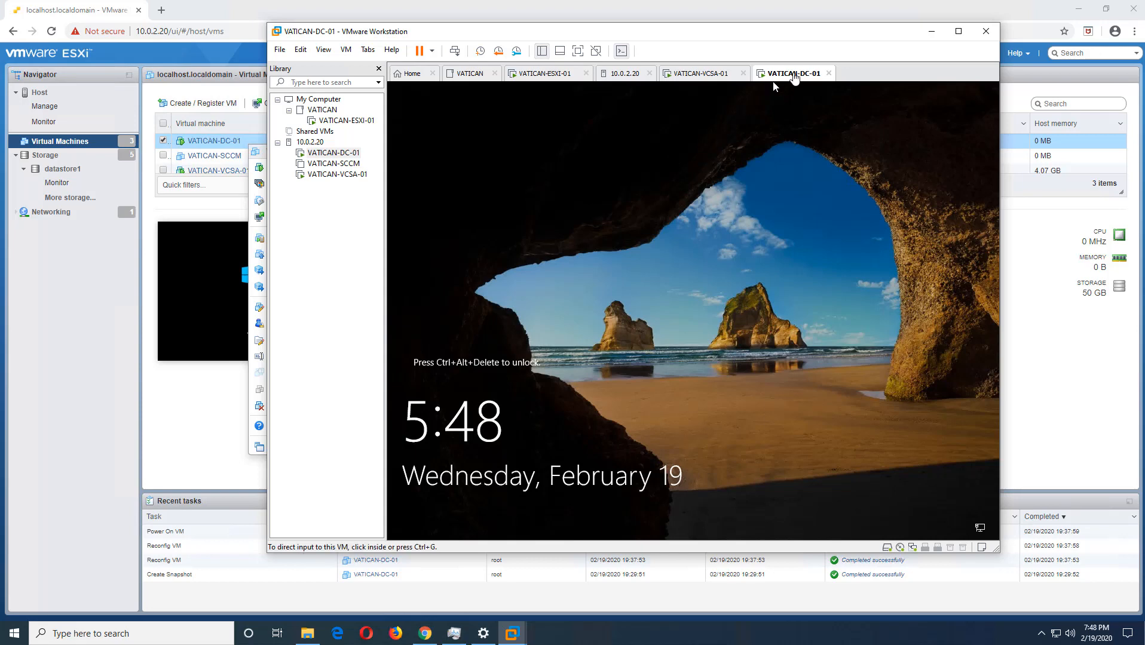
- Unlock VATICAN-DC-01 and sign in with the Administrator account password, and allow the PC to be discoverable on the network
{"action": "right_click", "coordinate": [794, 73]}
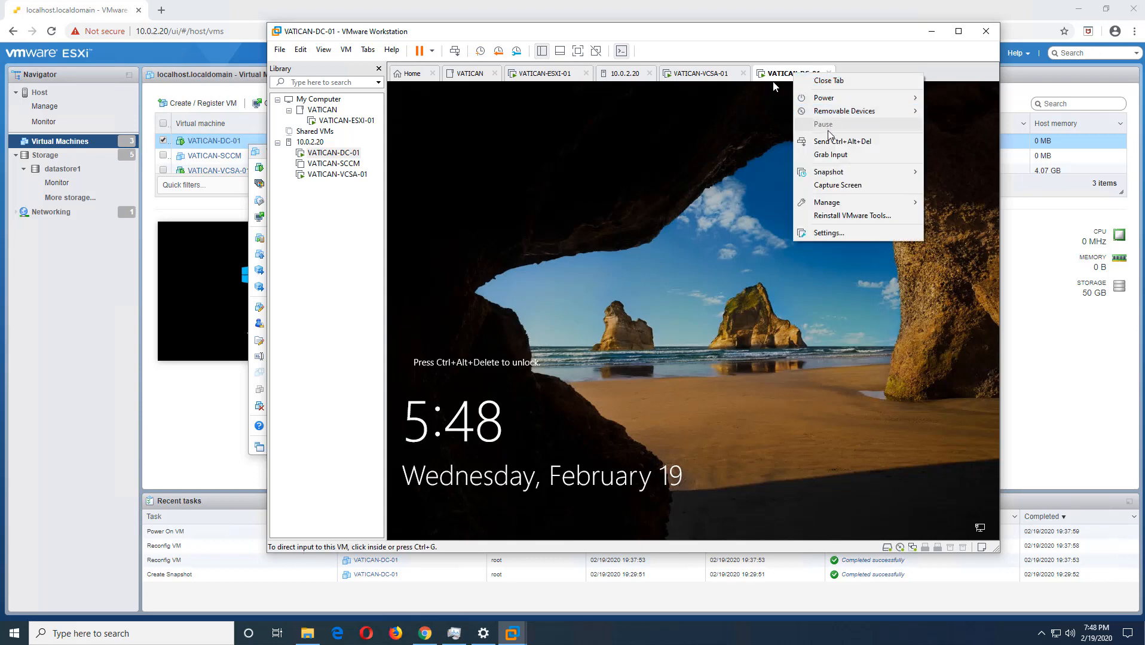
{"action": "left_click", "coordinate": [835, 154]}
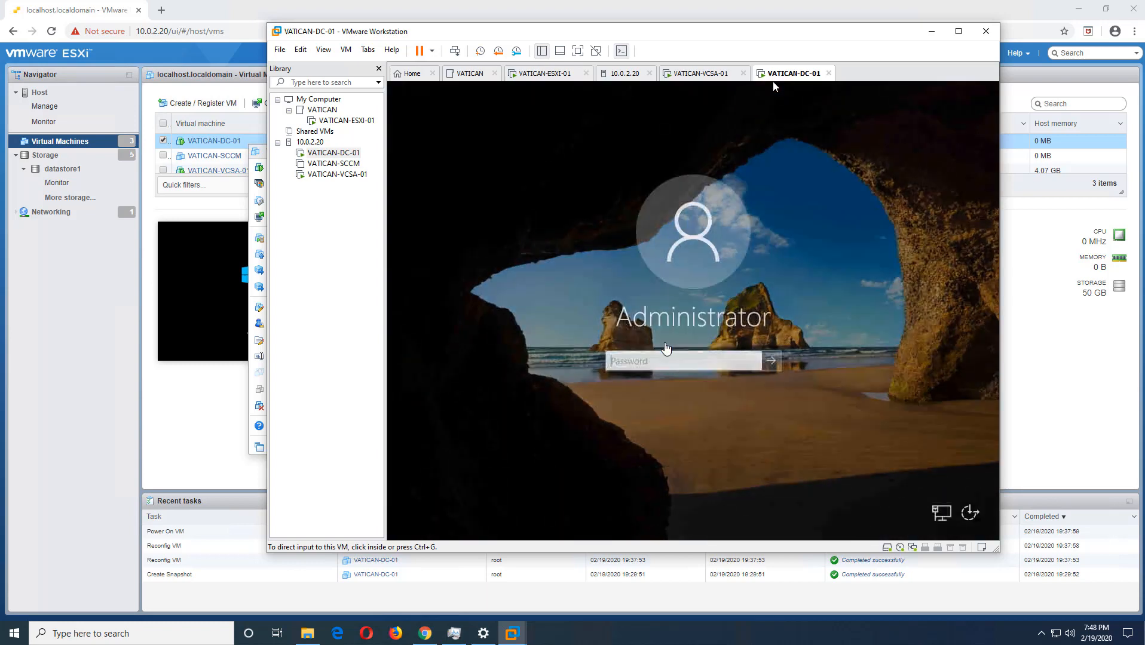
{"action": "left_click", "coordinate": [659, 357]}
{"action": "type", "text": "*********"}
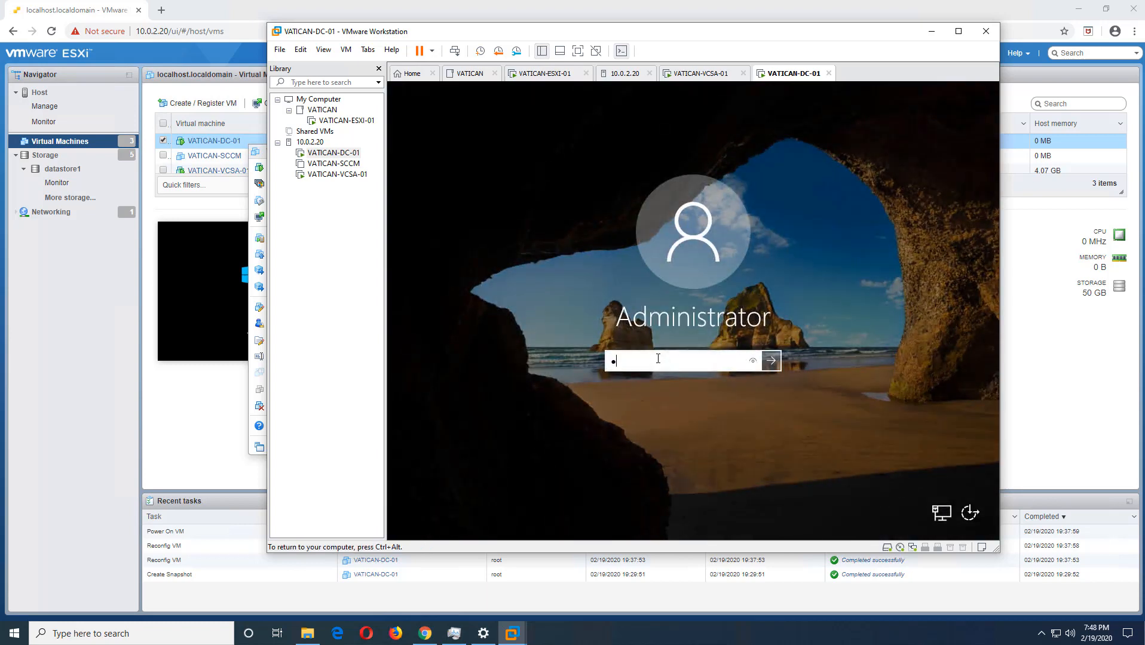
{"action": "type", "text": "**"}
{"action": "key", "text": "Return"}
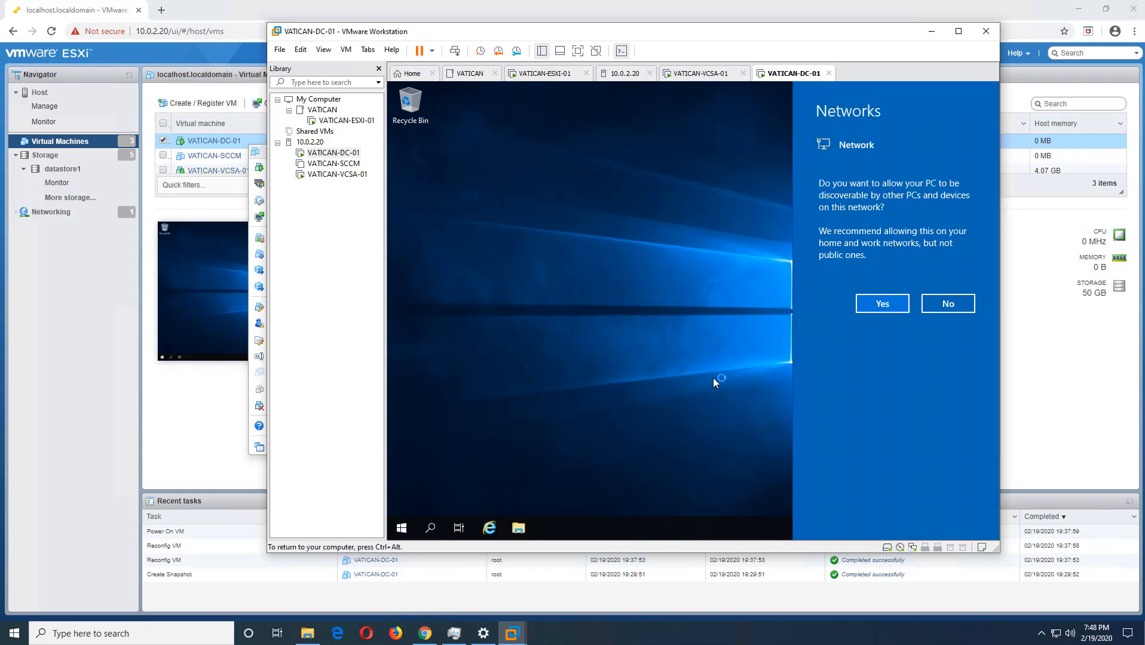
{"action": "left_click", "coordinate": [862, 306]}
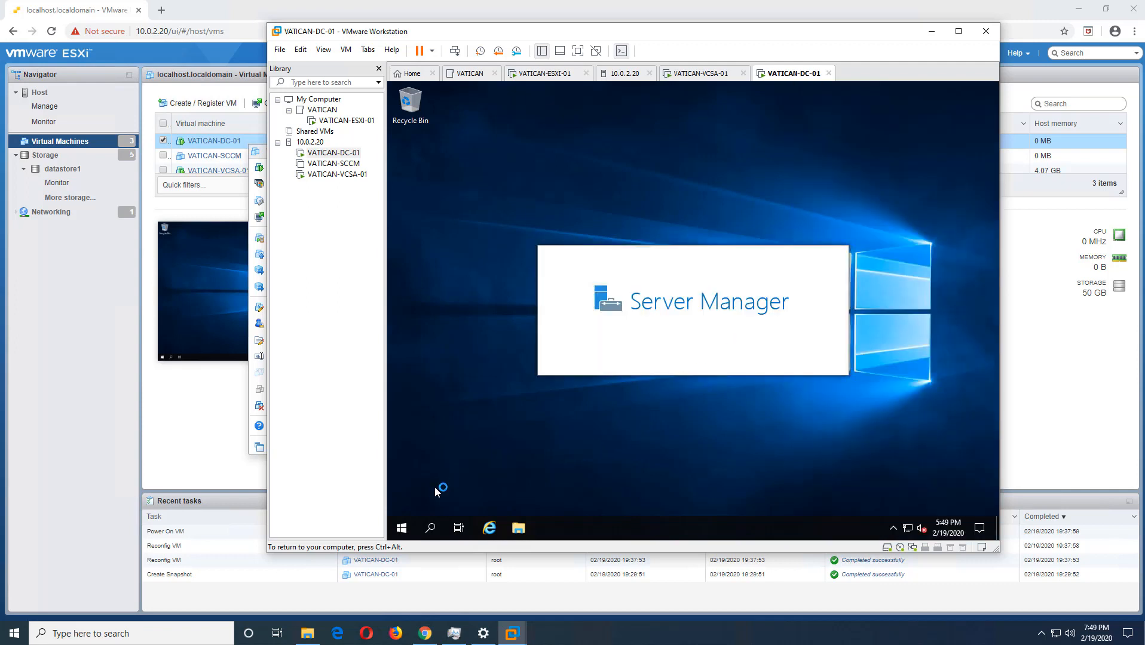
- Examine the device specifications and Windows specifications on the About page of the System settings
{"action": "right_click", "coordinate": [408, 529]}
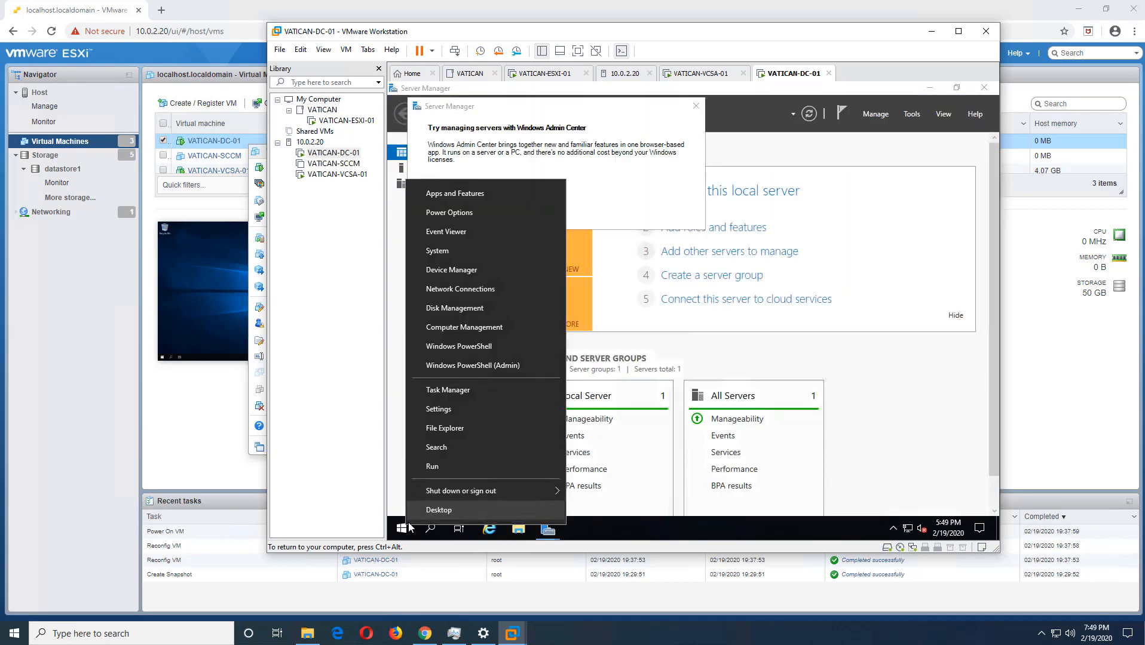
{"action": "left_click", "coordinate": [446, 411]}
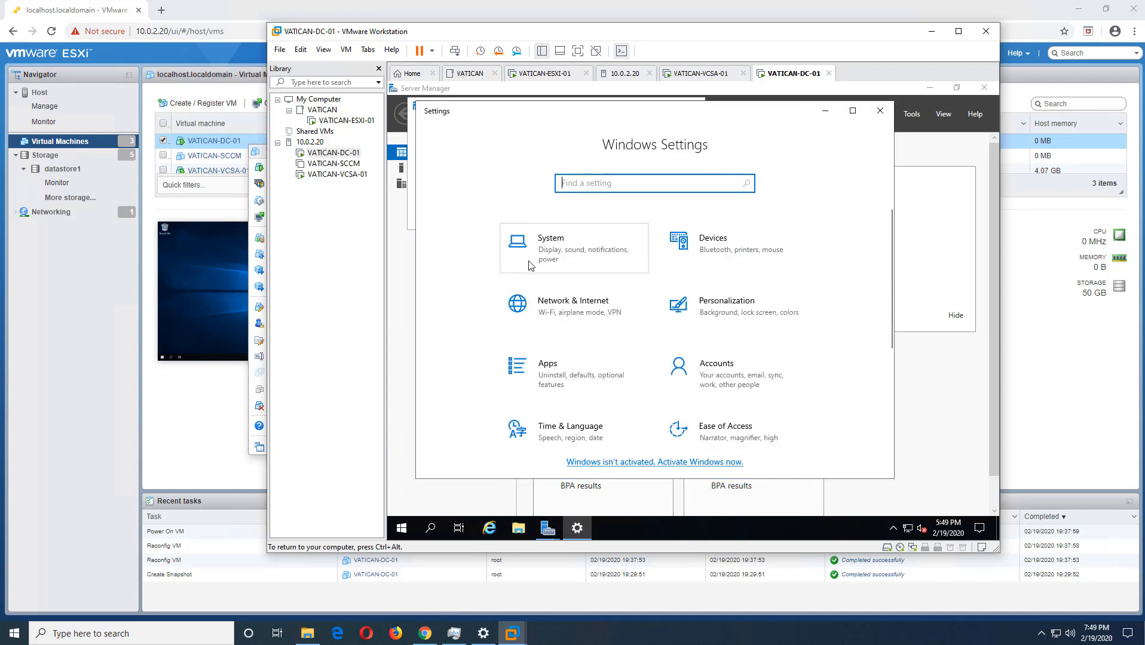
{"action": "left_click", "coordinate": [529, 261]}
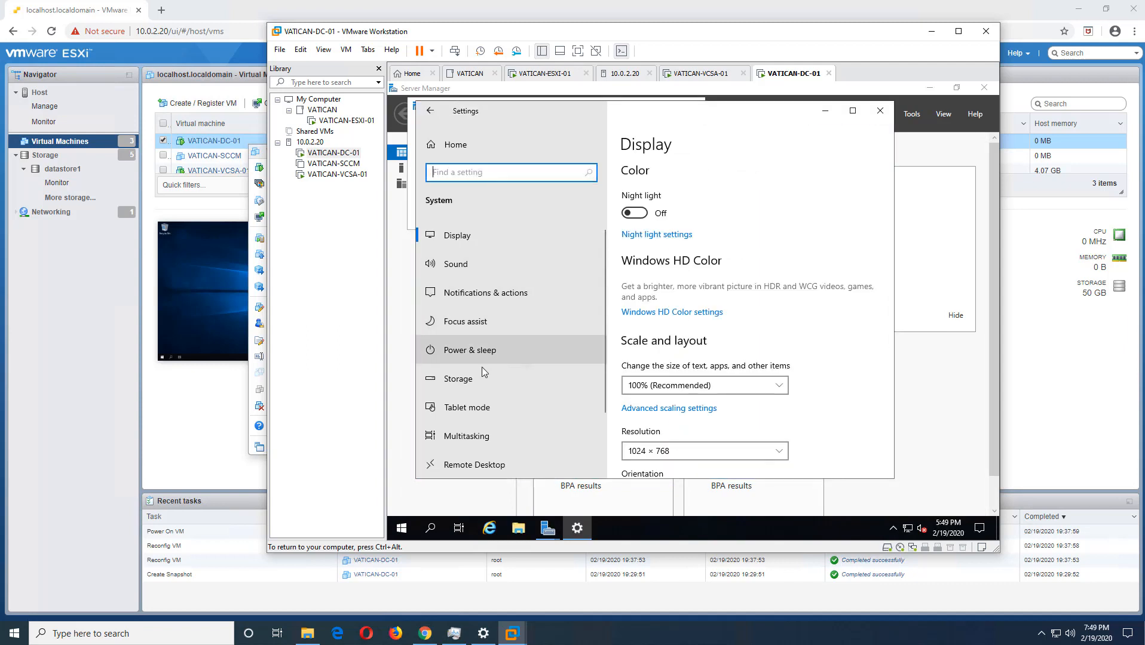
{"action": "scroll", "coordinate": [478, 383], "scroll_direction": "down", "scroll_amount": 3}
{"action": "left_click", "coordinate": [471, 406]}
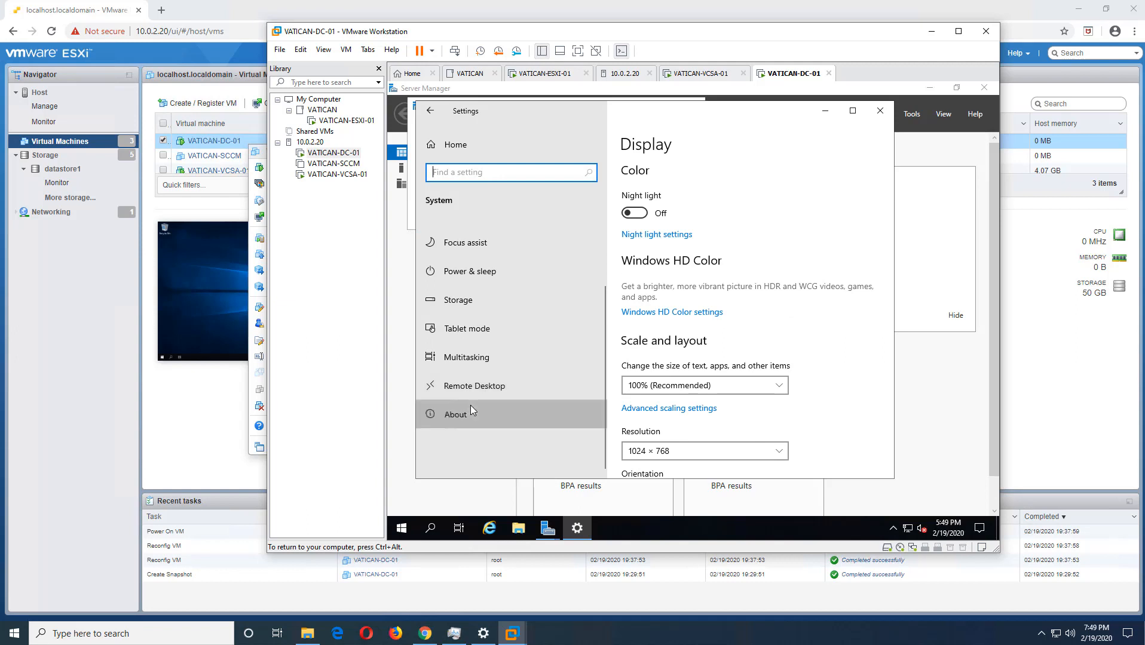
{"action": "scroll", "coordinate": [623, 380], "scroll_direction": "down", "scroll_amount": 2}
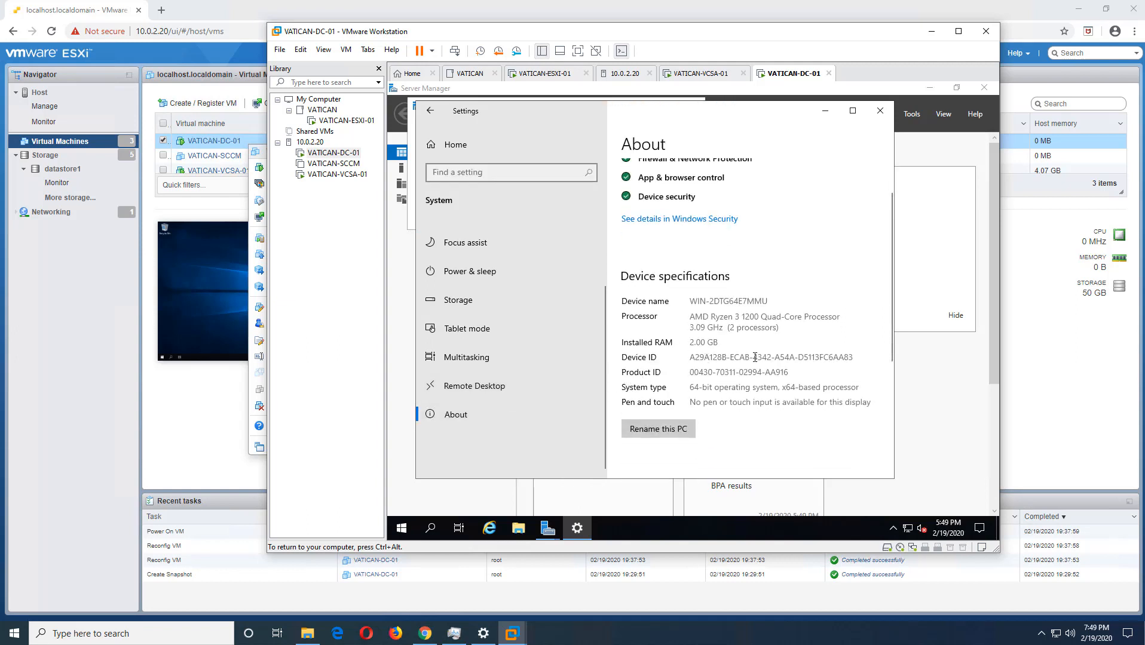
{"action": "scroll", "coordinate": [755, 358], "scroll_direction": "down", "scroll_amount": 6}
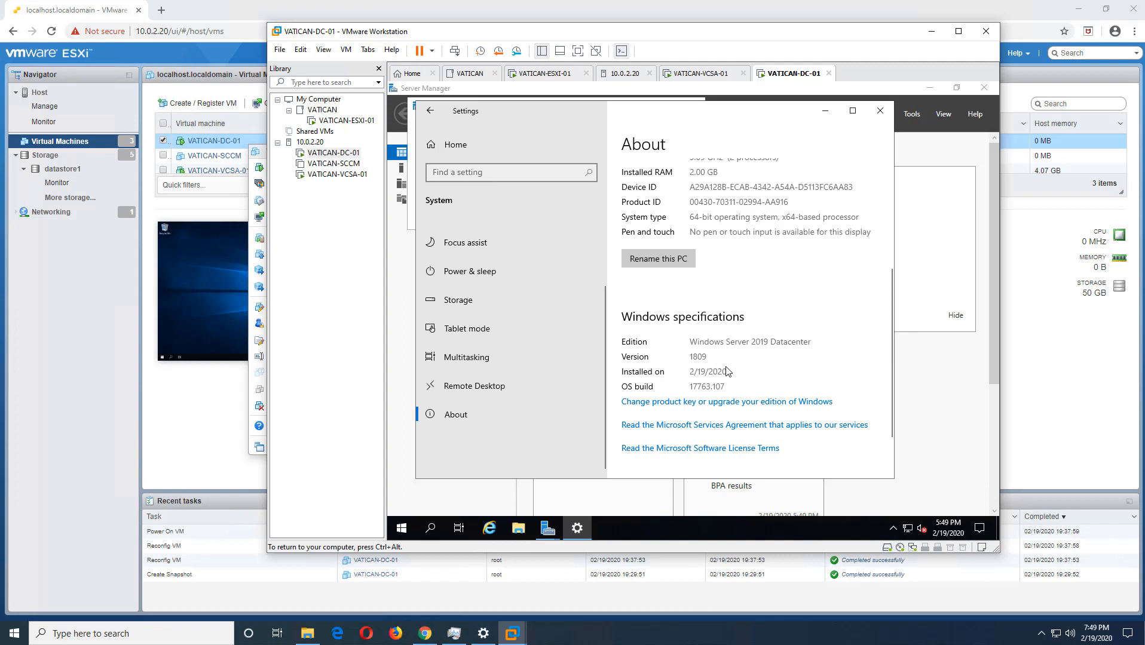
{"action": "scroll", "coordinate": [726, 371], "scroll_direction": "down", "scroll_amount": 2}
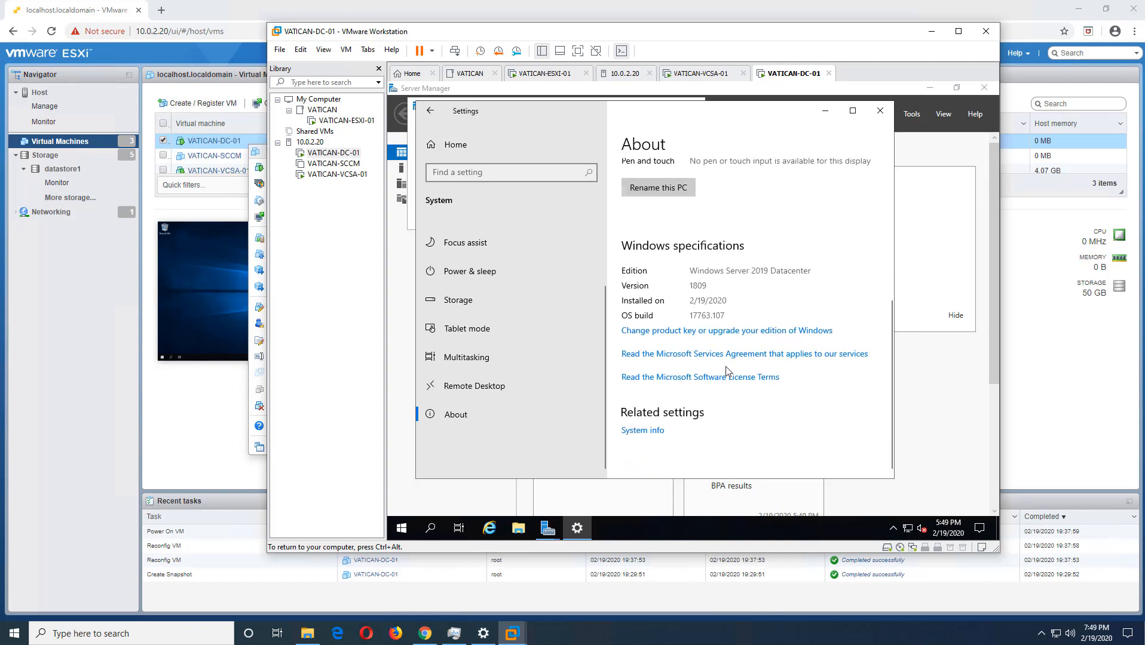
{"action": "scroll", "coordinate": [726, 370], "scroll_direction": "up", "scroll_amount": 5}
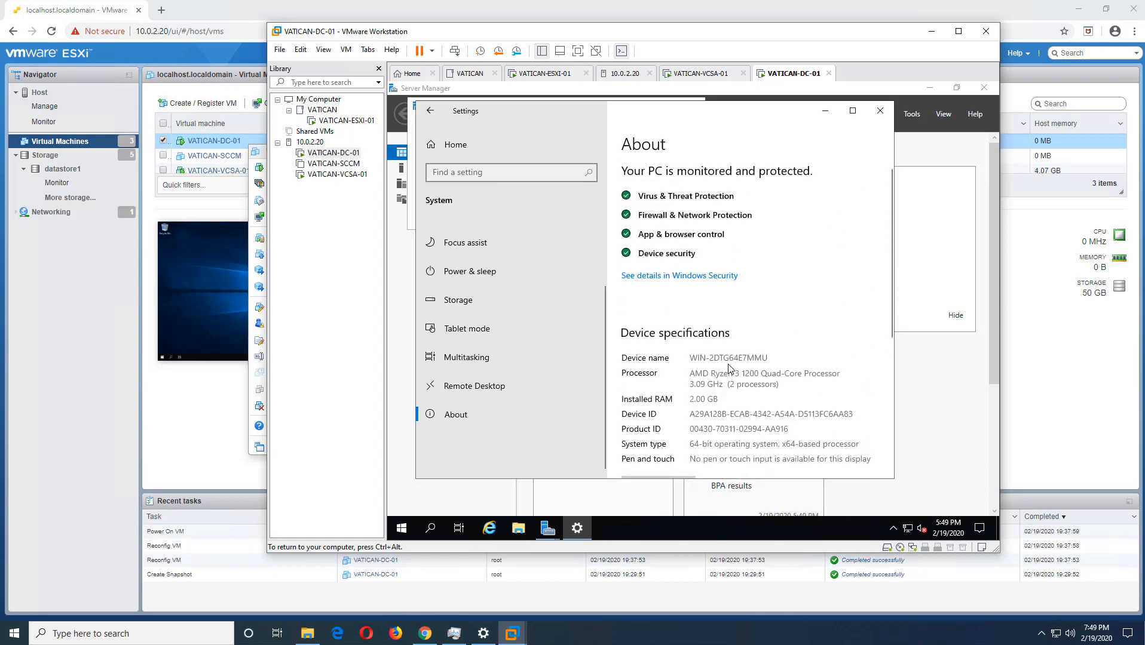
{"action": "scroll", "coordinate": [728, 365], "scroll_direction": "down", "scroll_amount": 3}
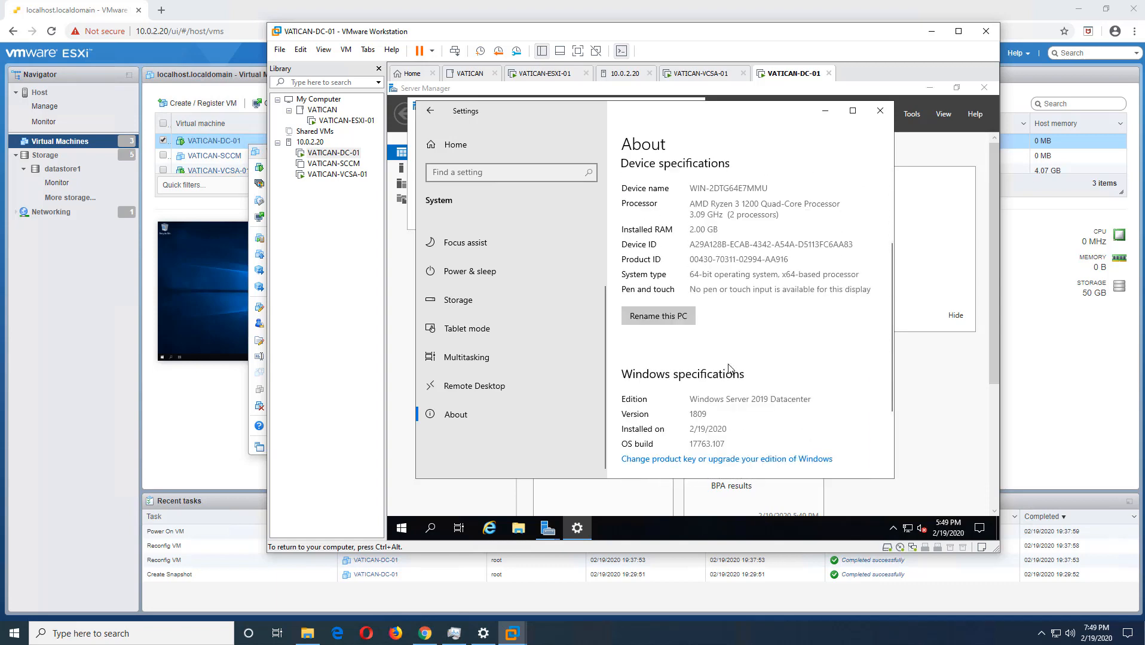
{"action": "scroll", "coordinate": [728, 367], "scroll_direction": "down", "scroll_amount": 2}
{"action": "scroll", "coordinate": [727, 368], "scroll_direction": "up", "scroll_amount": 1}
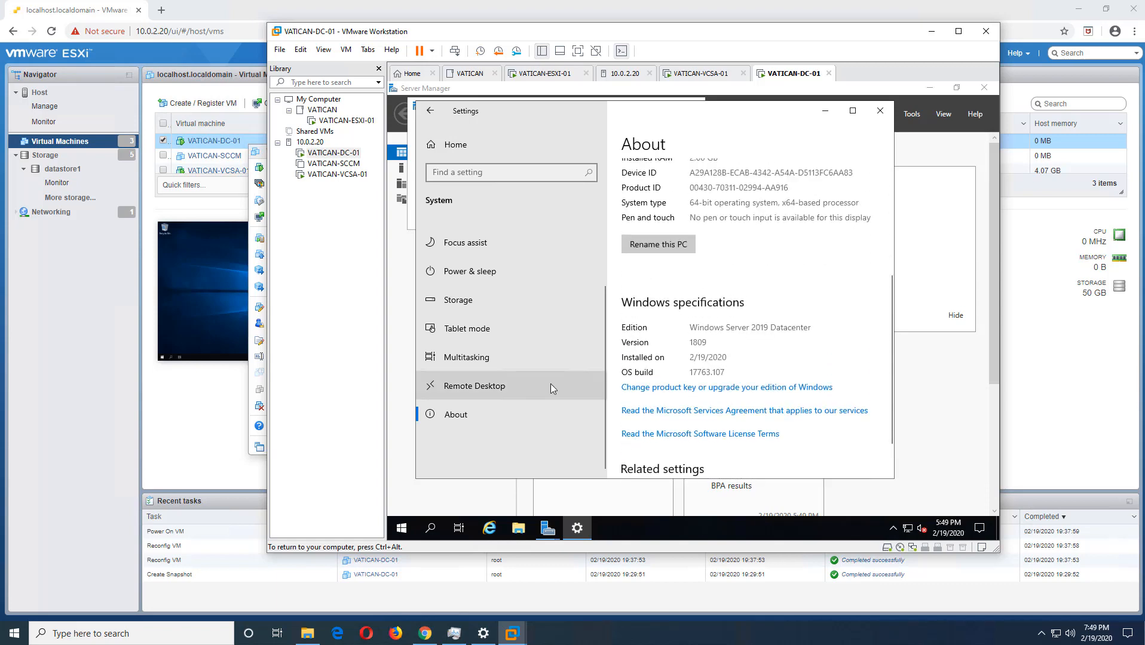
- Open the properties of This PC from File Explorer to show the basic system information
{"action": "left_click", "coordinate": [438, 527]}
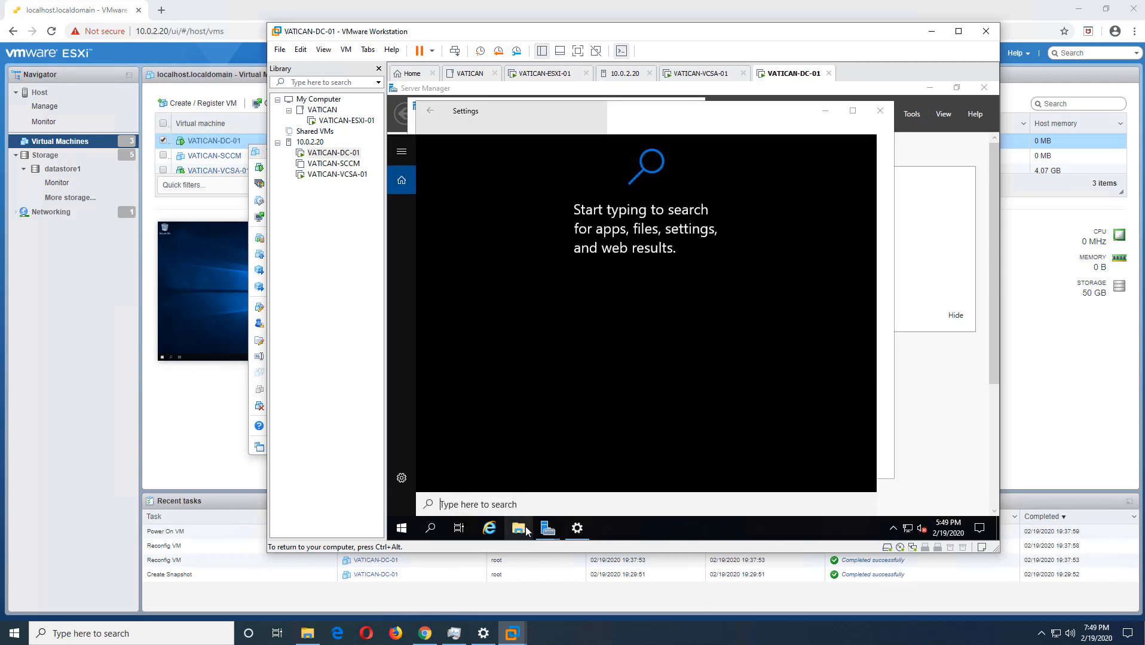
{"action": "left_click", "coordinate": [518, 529]}
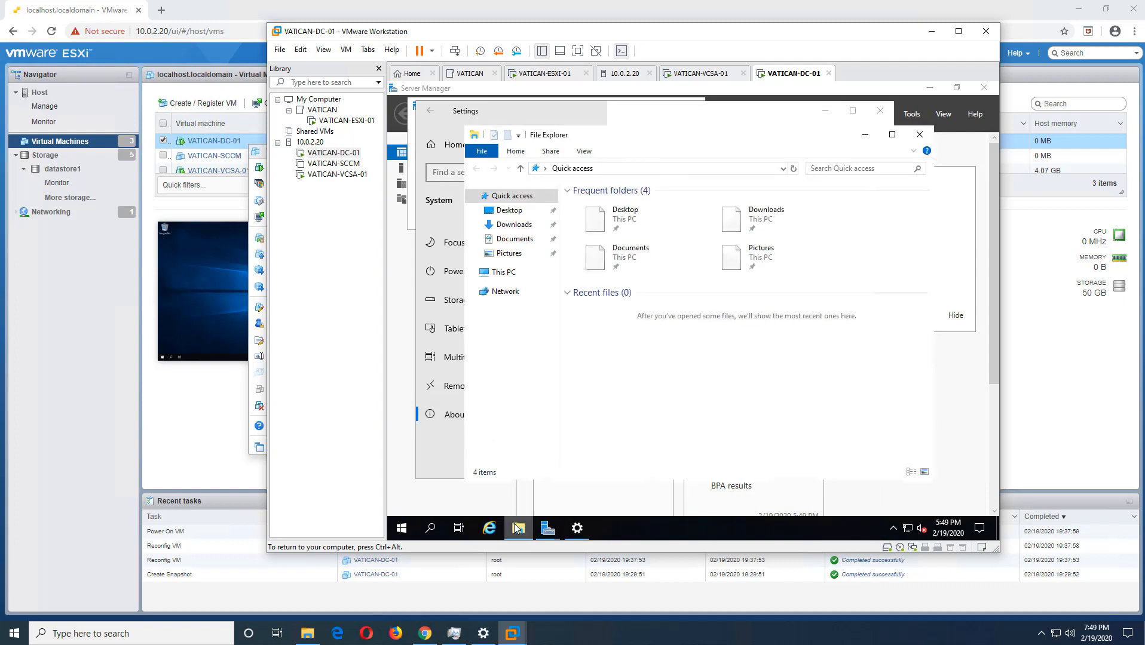
{"action": "right_click", "coordinate": [510, 275]}
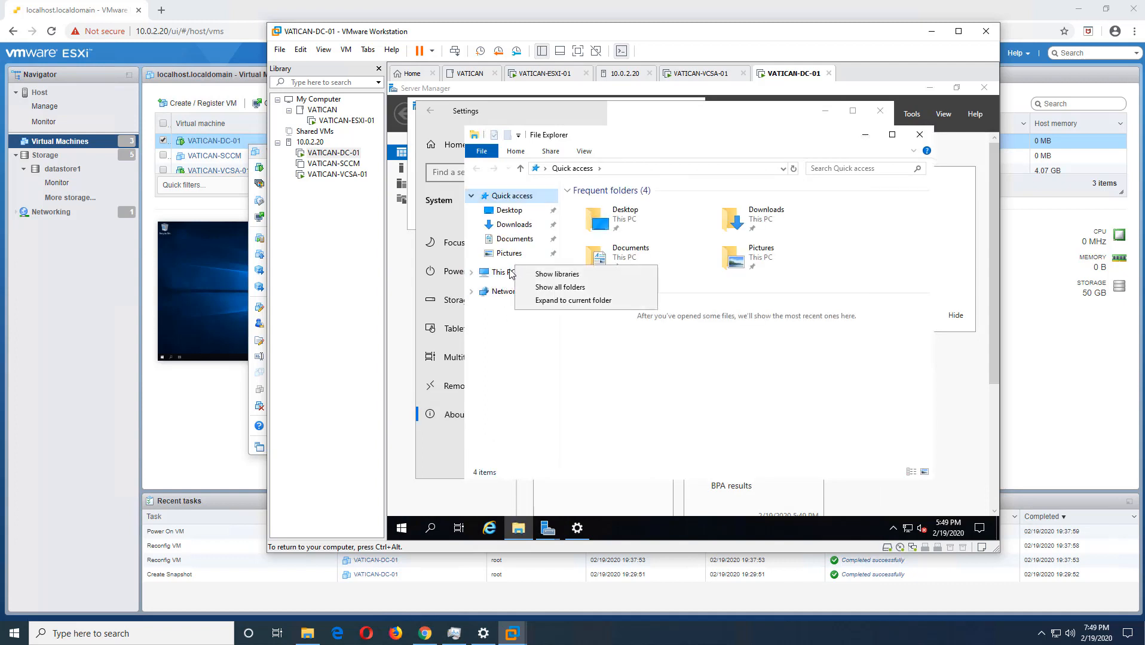
{"action": "right_click", "coordinate": [511, 274]}
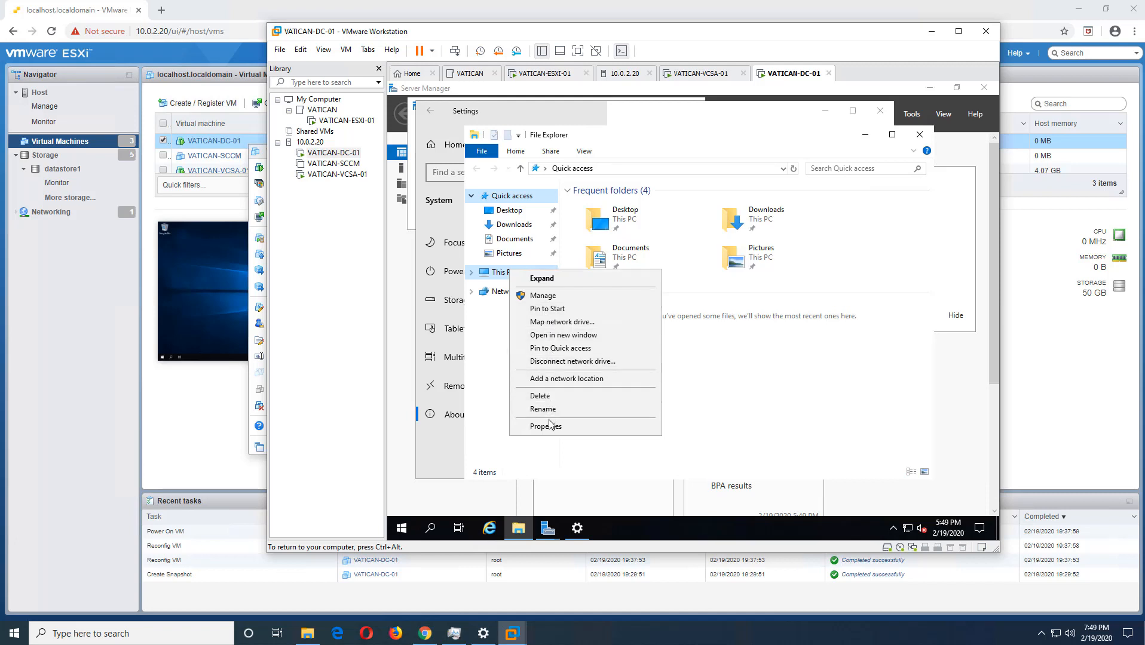
{"action": "left_click", "coordinate": [548, 426]}
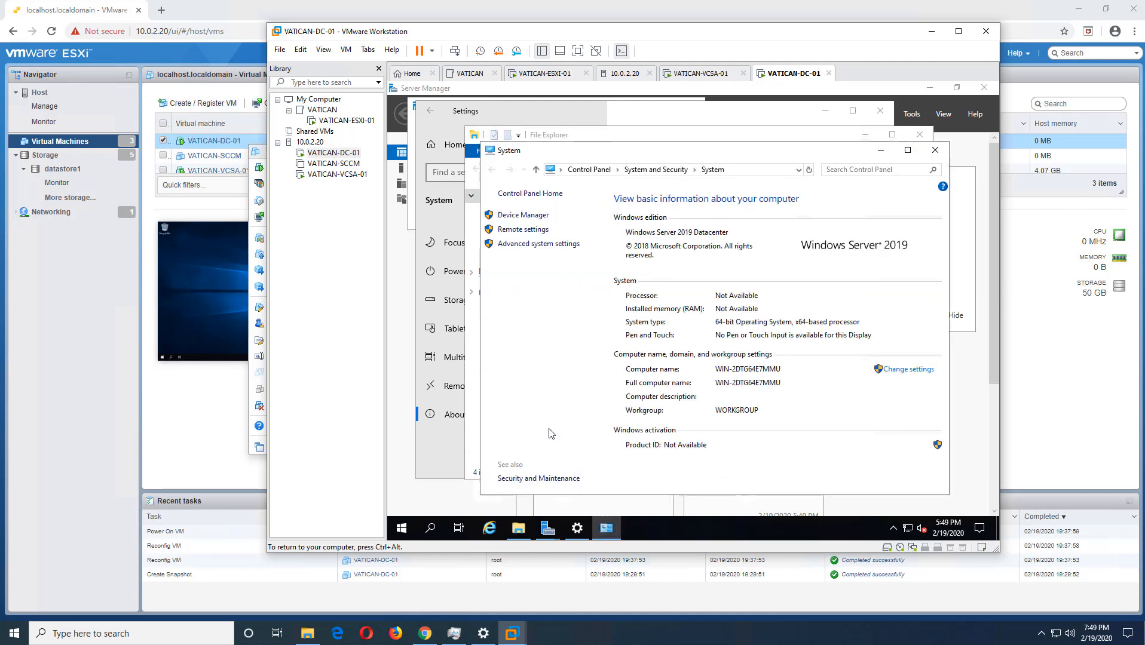